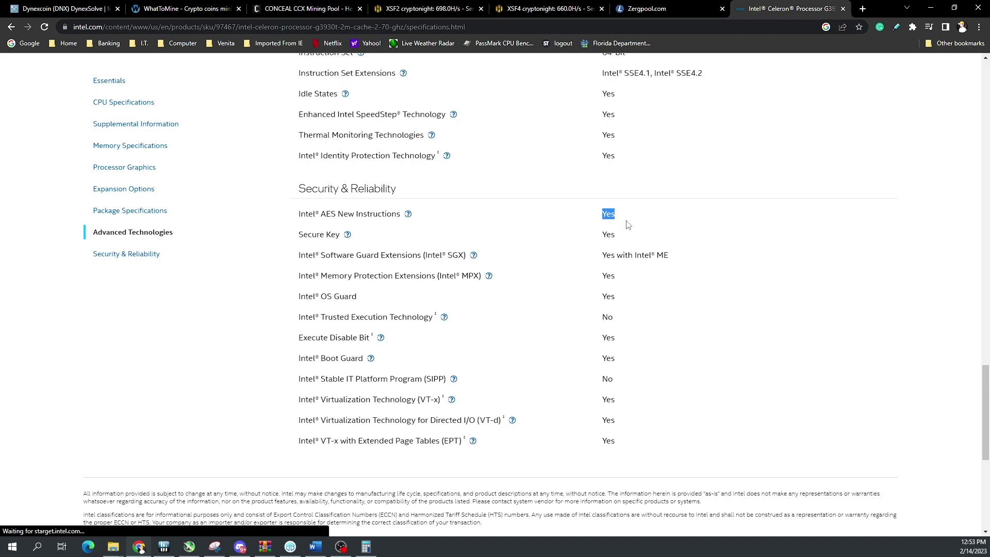
Close the Intel processor specifications page and check the XSF2 rig's total hashrate in its Hive OS overview
left_click(843, 9)
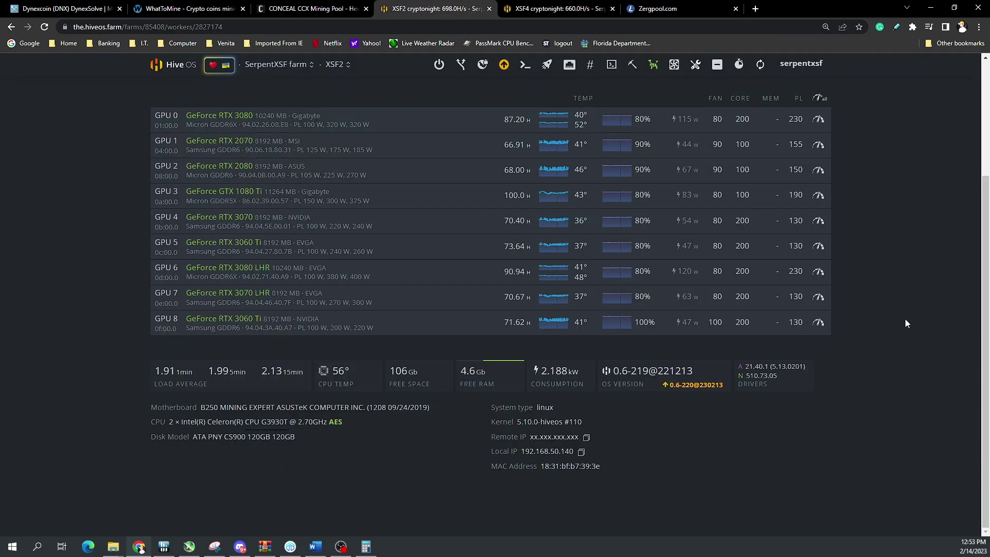
scroll(917, 316, "up", 3)
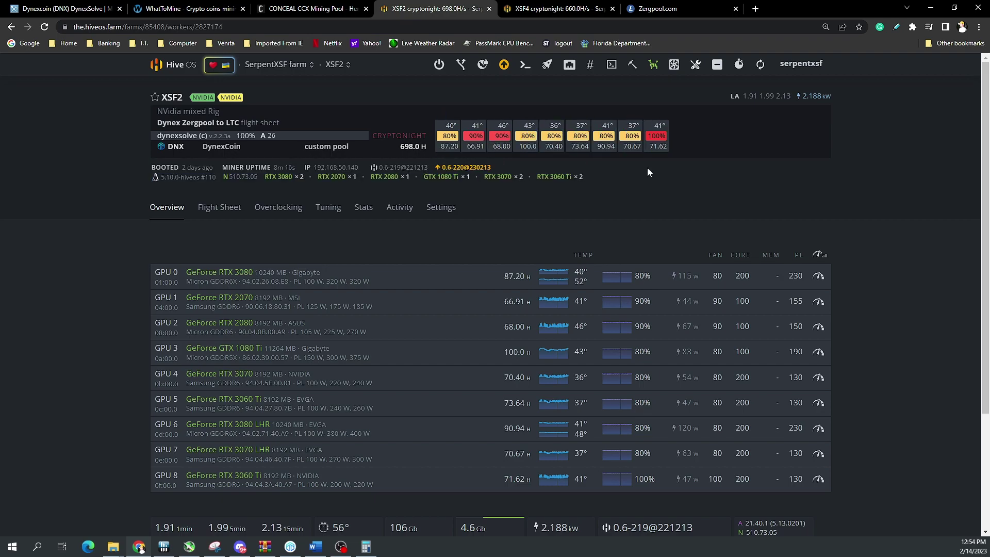
left_click_drag(399, 147, 418, 149)
left_click(836, 206)
left_click_drag(400, 148, 420, 149)
left_click(749, 208)
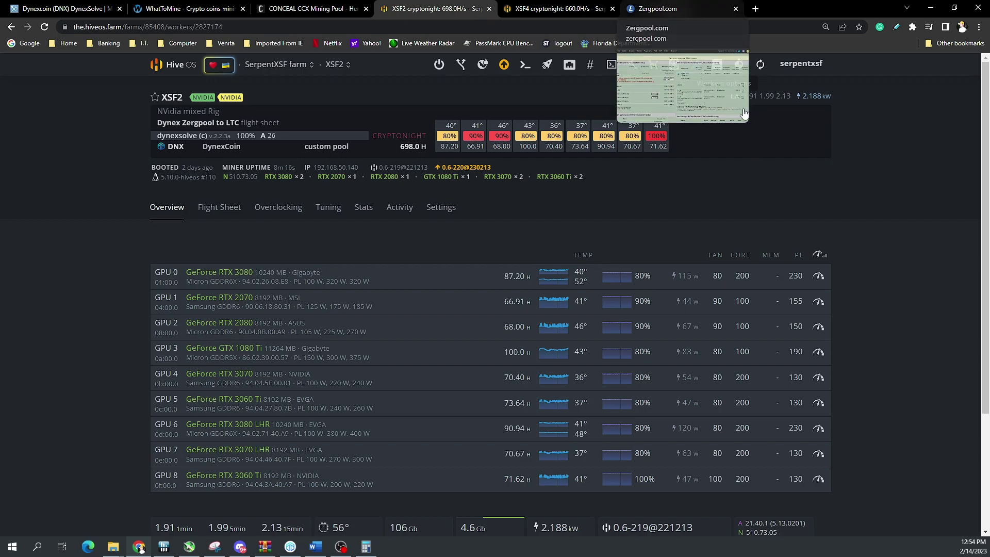
Compare the XSF4 rig's reported total hashrate with the sum in Calculator, and look at the XSF2 rig's overview again
left_click(566, 5)
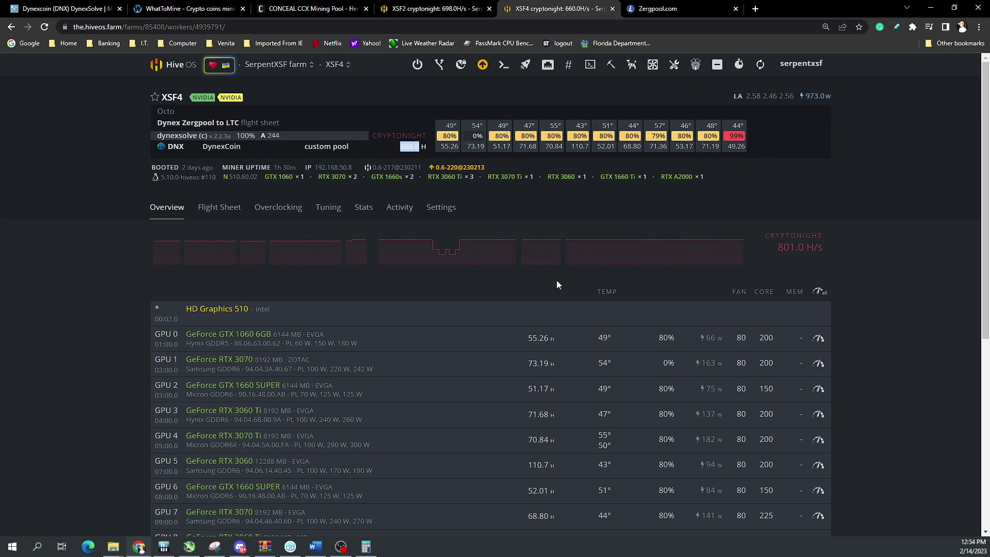
left_click(367, 547)
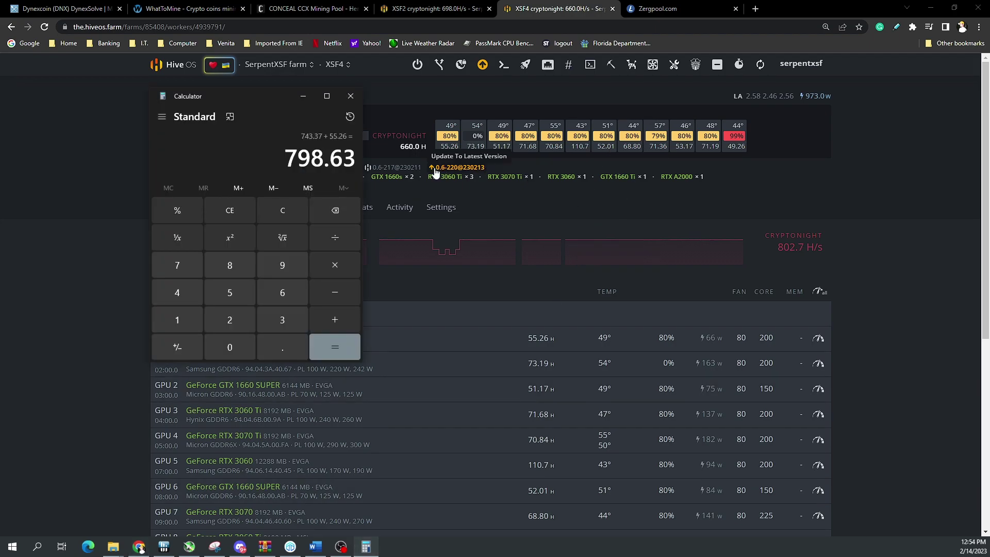
left_click(808, 190)
left_click(454, 7)
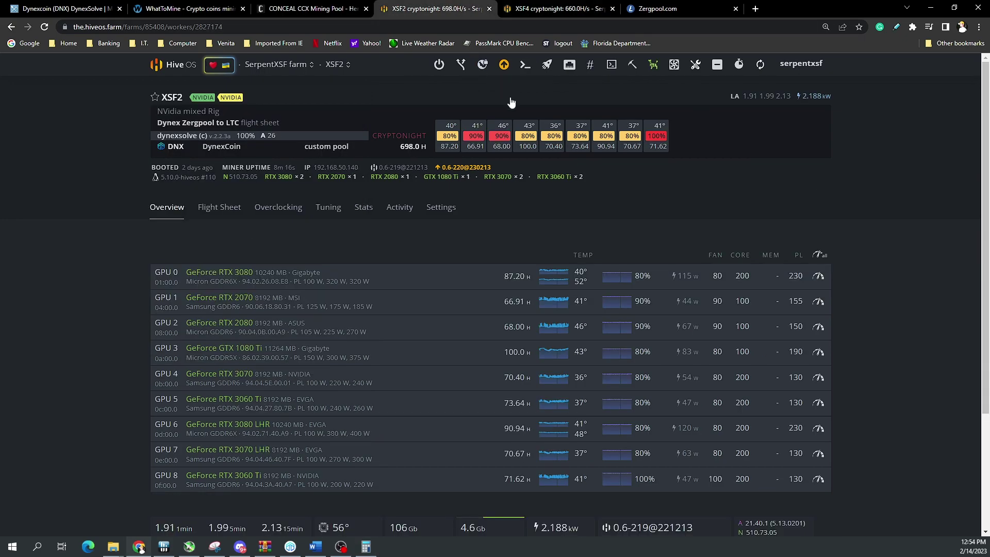
left_click(547, 6)
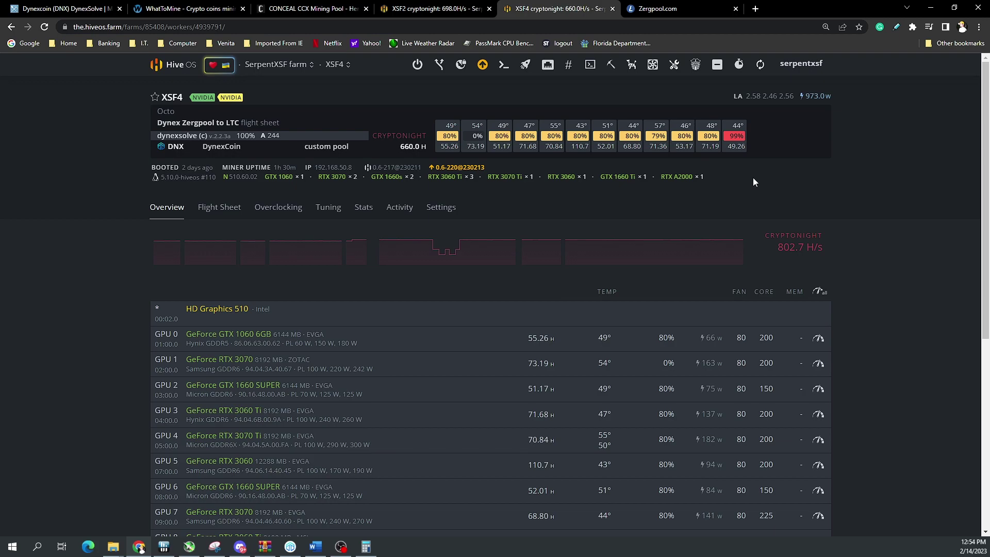
Check the XSF4 worker's hashrate on the Zergpool wallet page against its Hive OS total and the Calculator sum
left_click(679, 8)
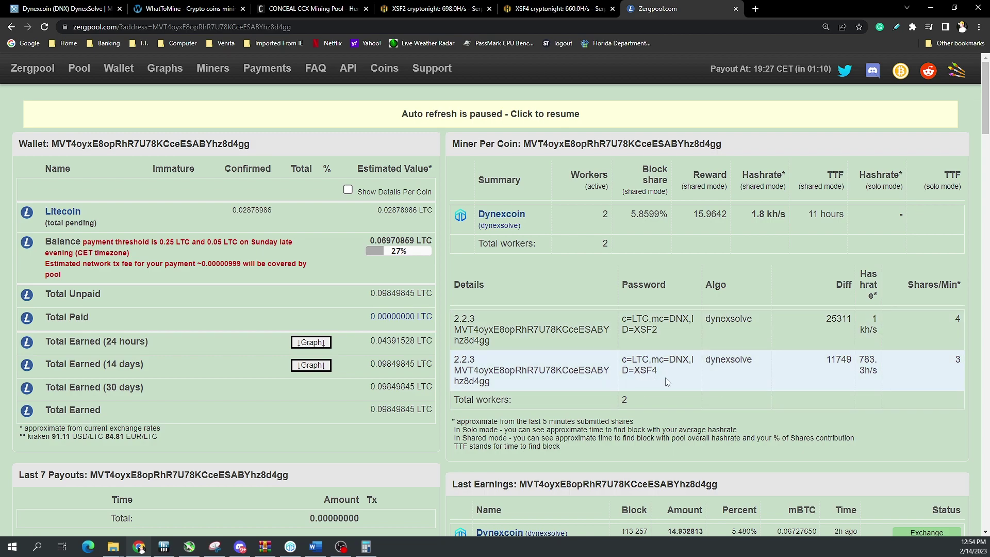
left_click(557, 8)
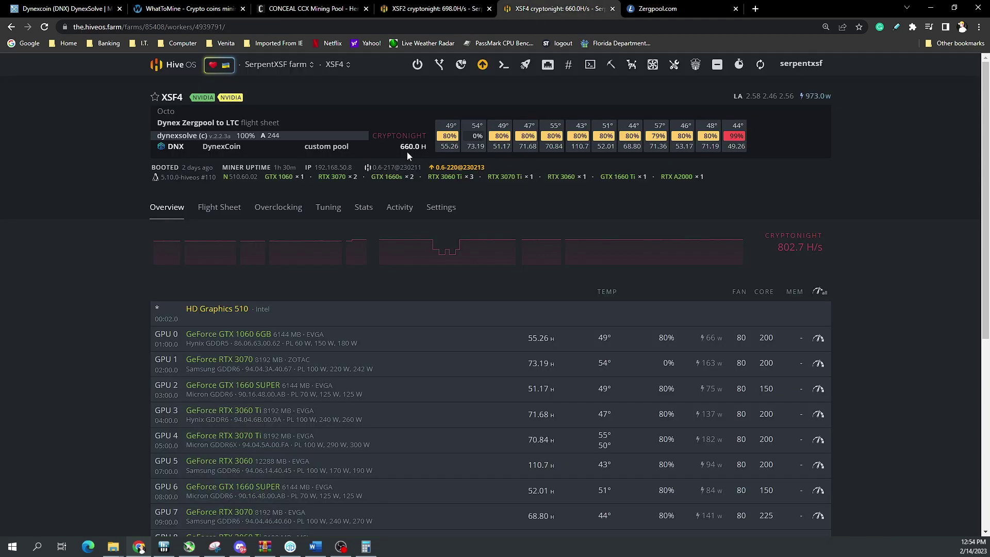
left_click(651, 9)
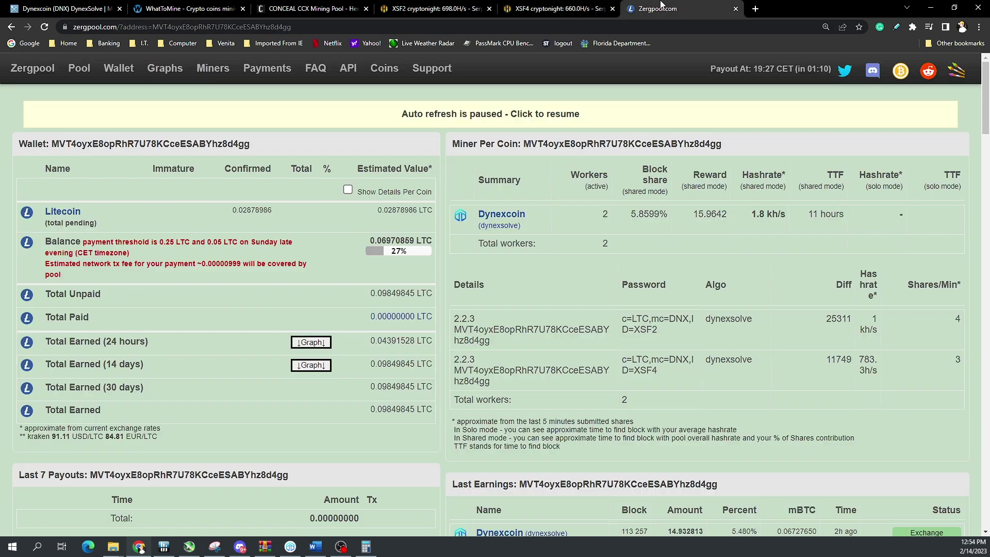
left_click(369, 548)
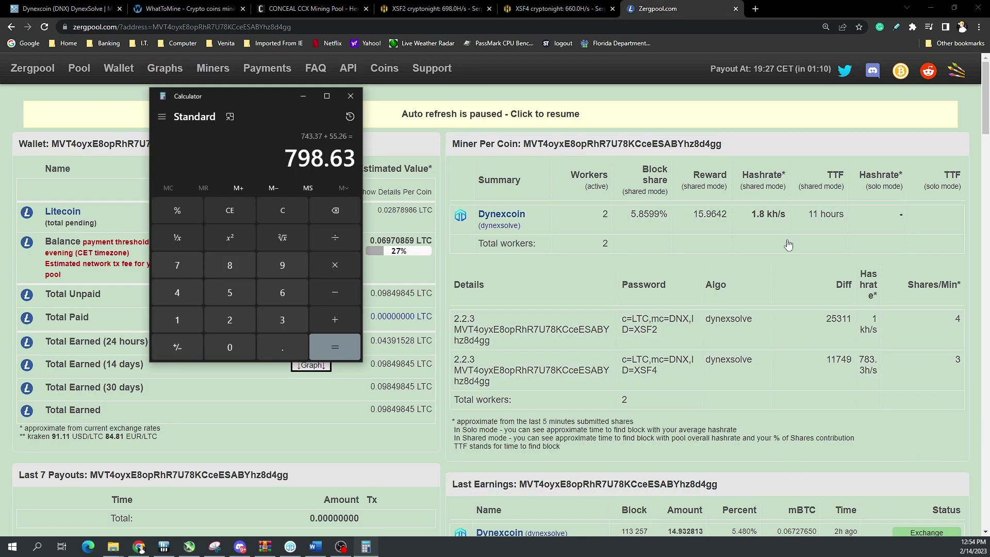
left_click(774, 153)
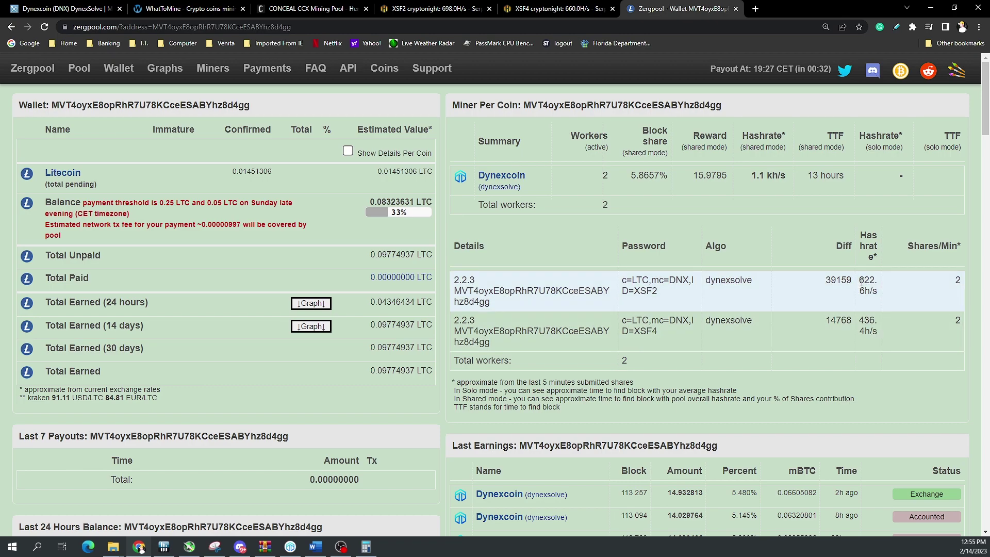
Highlight the XSF2 worker's pool hashrate on Zergpool and compare it with the rig's total in Hive OS
left_click_drag(861, 281, 875, 282)
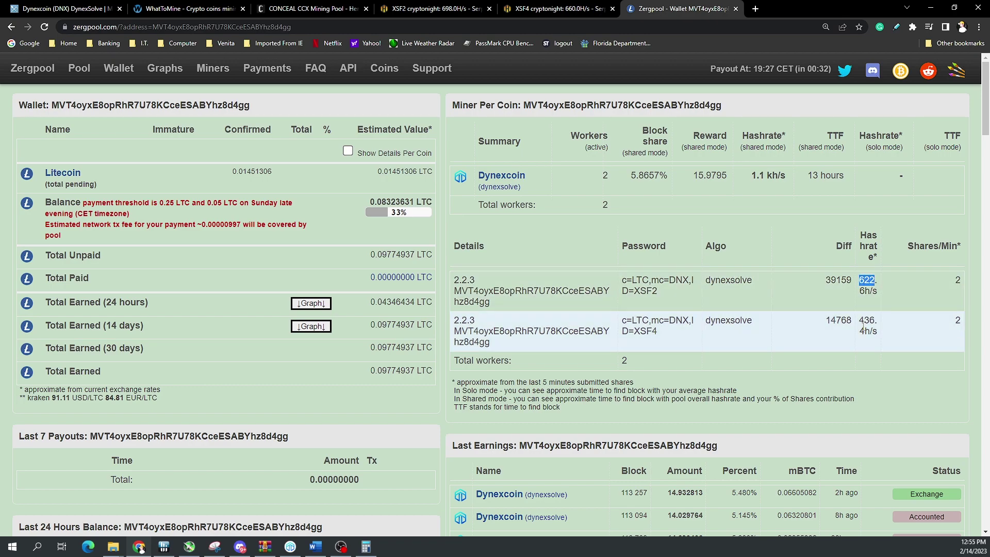
left_click(418, 9)
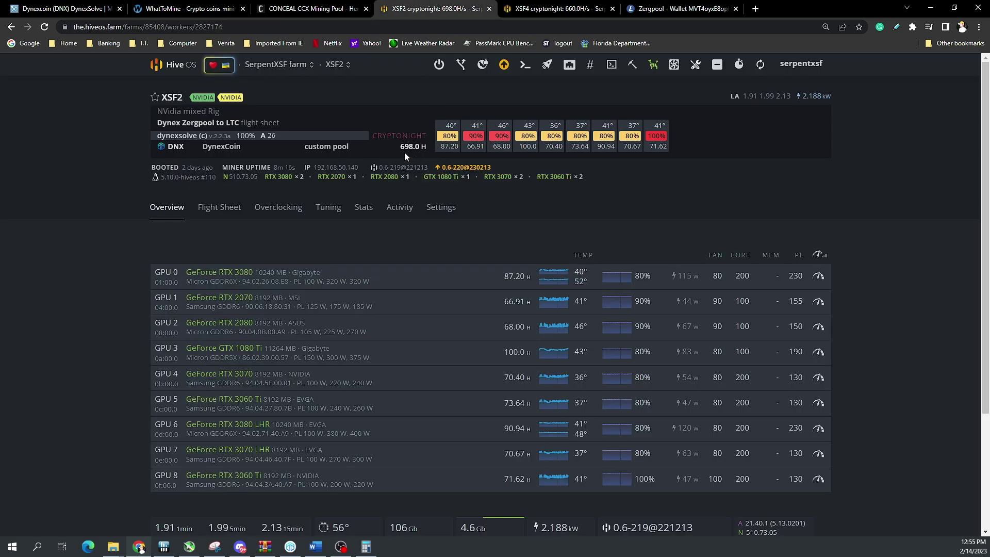
left_click(694, 8)
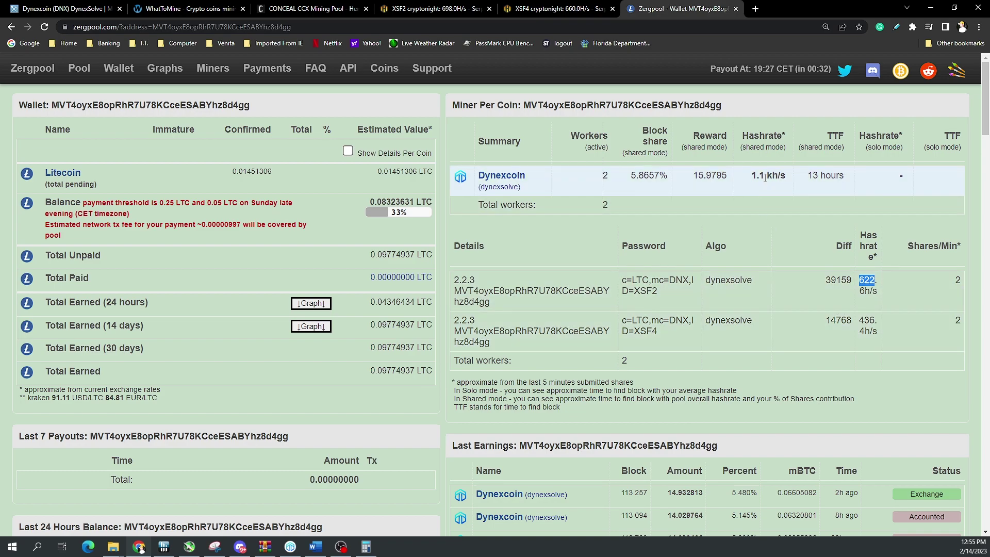
Return to the XSF4 rig's overview, check the DYNEX Wallet's balance and synchronization, and close the wallet window
left_click(547, 8)
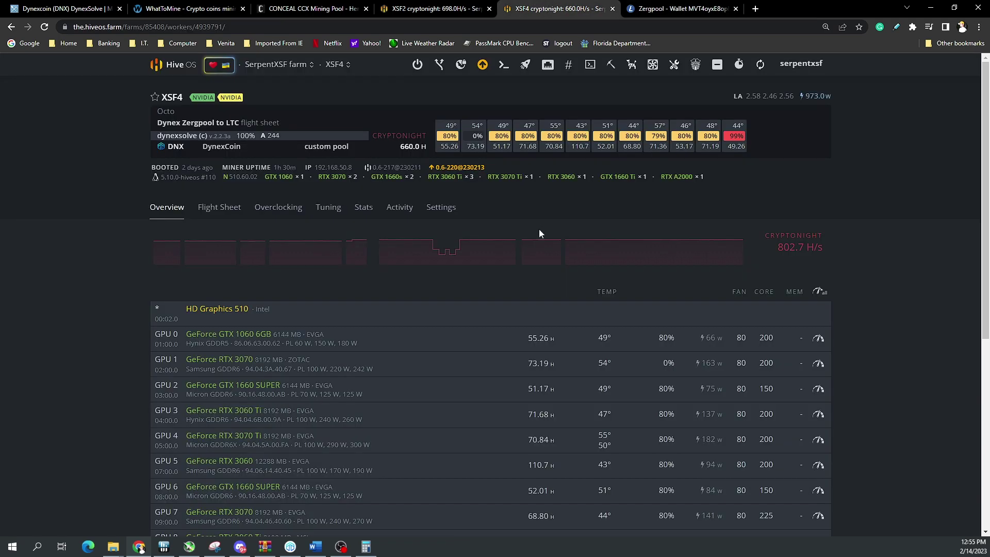
left_click_drag(342, 443, 325, 444)
scroll(876, 428, "up", 6)
left_click(290, 547)
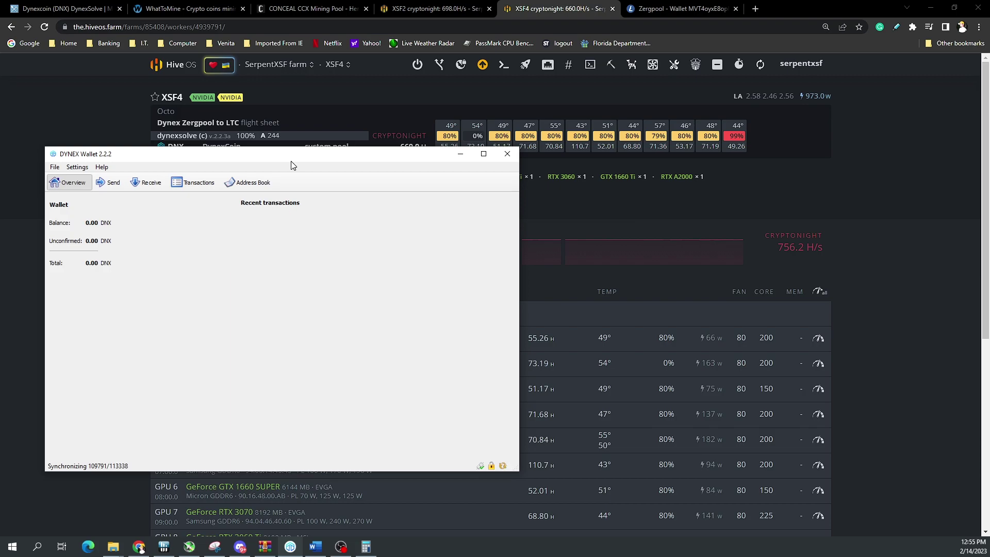
left_click(508, 153)
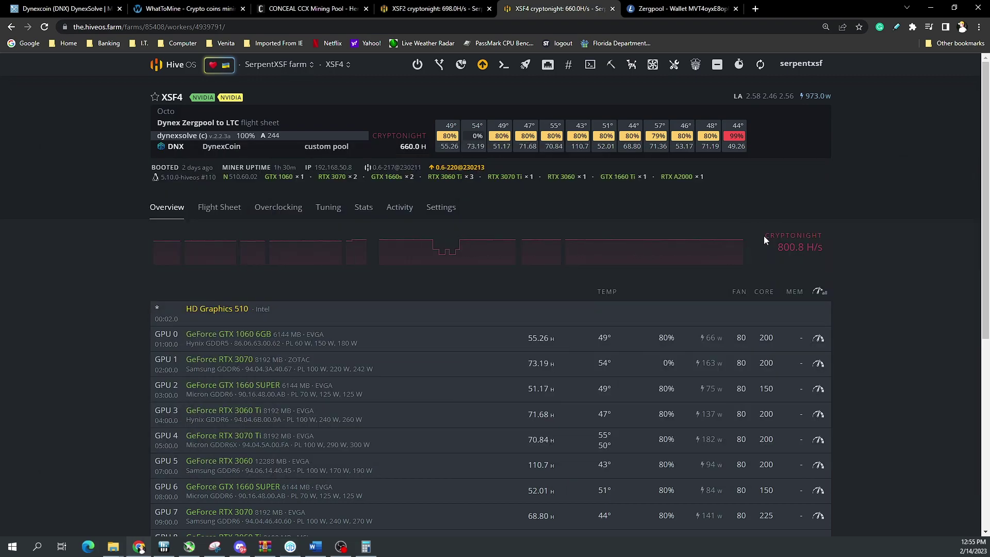
Review the XSF4 rig's GPU hashrates and hardware readings, and open the rig's flight sheet
scroll(897, 339, "down", 2)
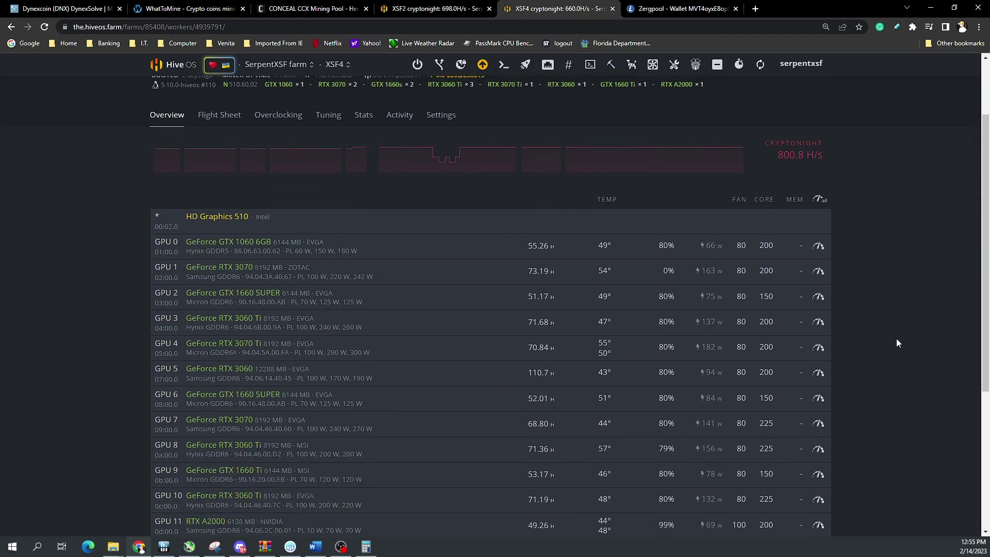
scroll(897, 340, "down", 2)
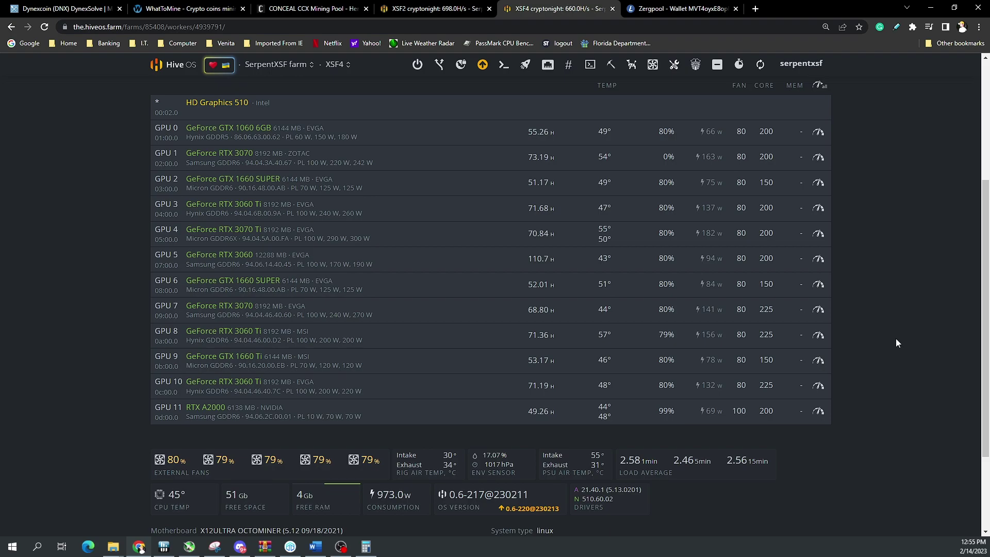
scroll(896, 338, "up", 1)
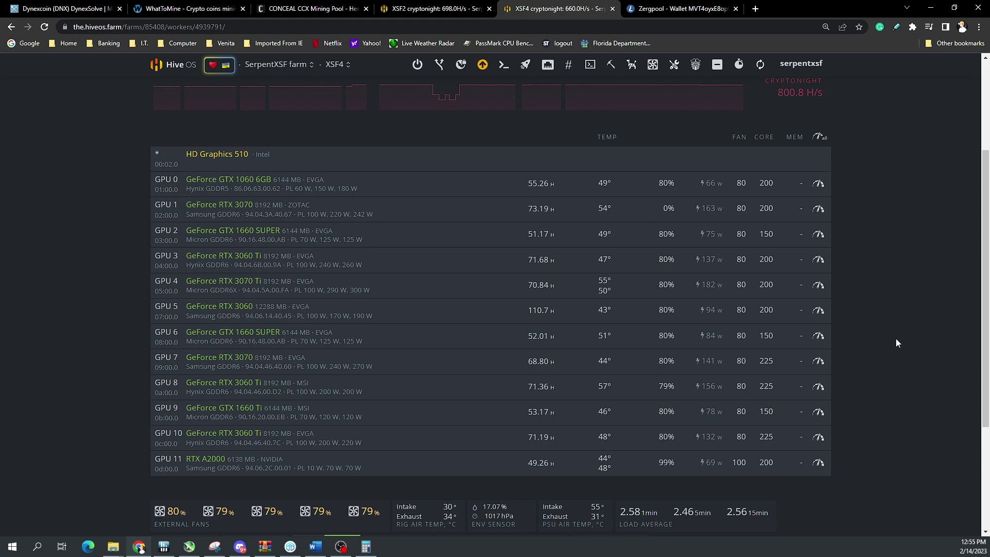
scroll(896, 338, "up", 3)
left_click(226, 203)
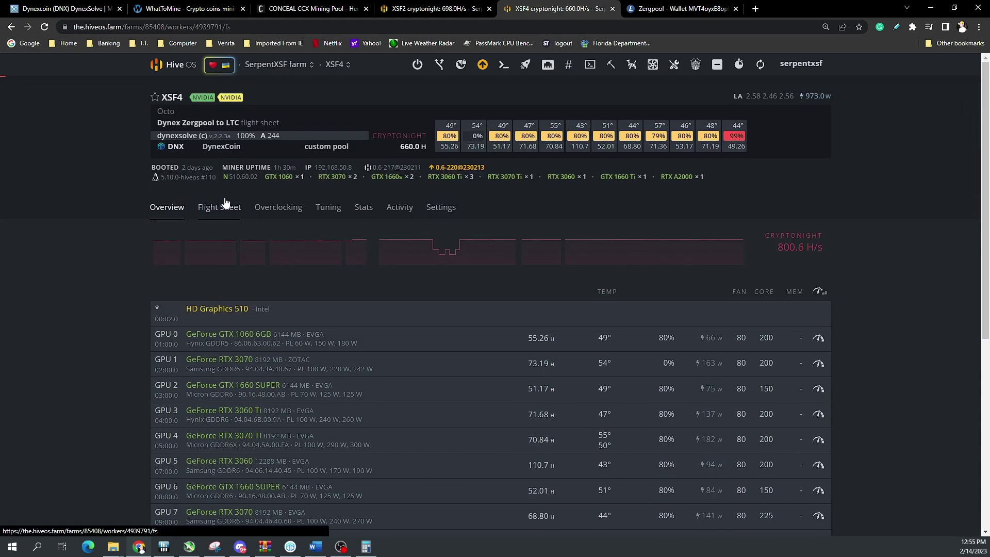
Switch to Discord and read the pinned guide for a 2nd DynexSolve instance in HiveOS in the DYNEX mining channel
left_click(241, 546)
left_click(336, 311)
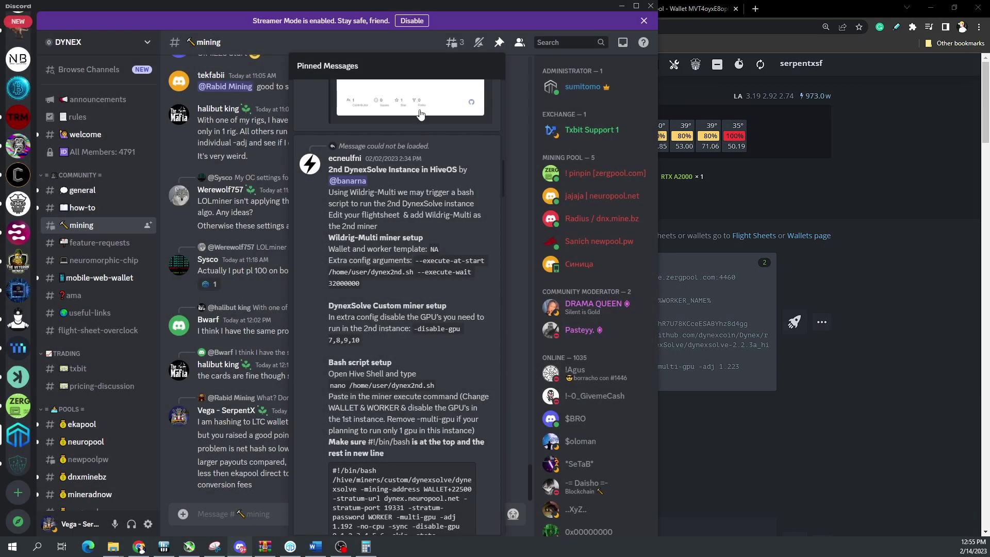
mouse_move(71, 233)
scroll(432, 296, "up", 10)
scroll(432, 296, "down", 10)
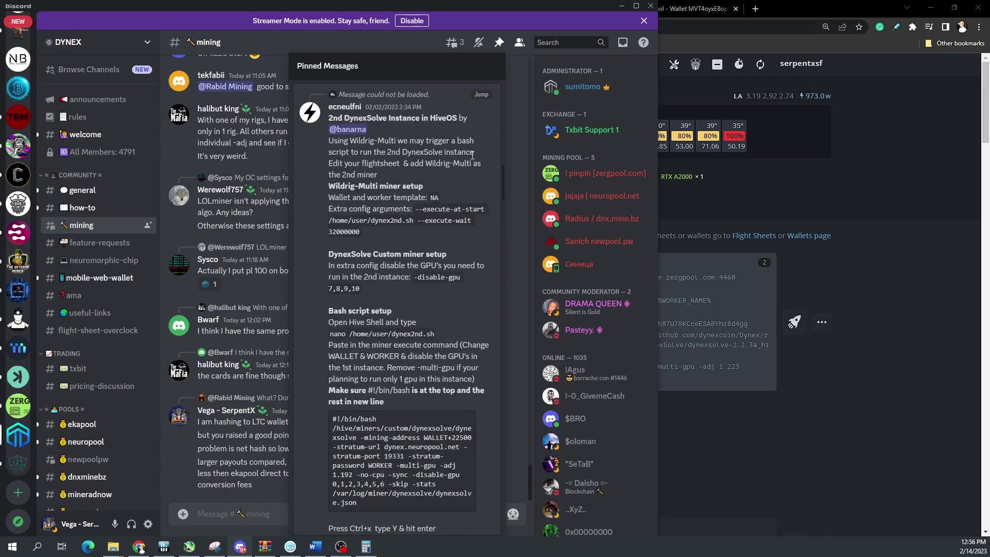
scroll(472, 154, "down", 8)
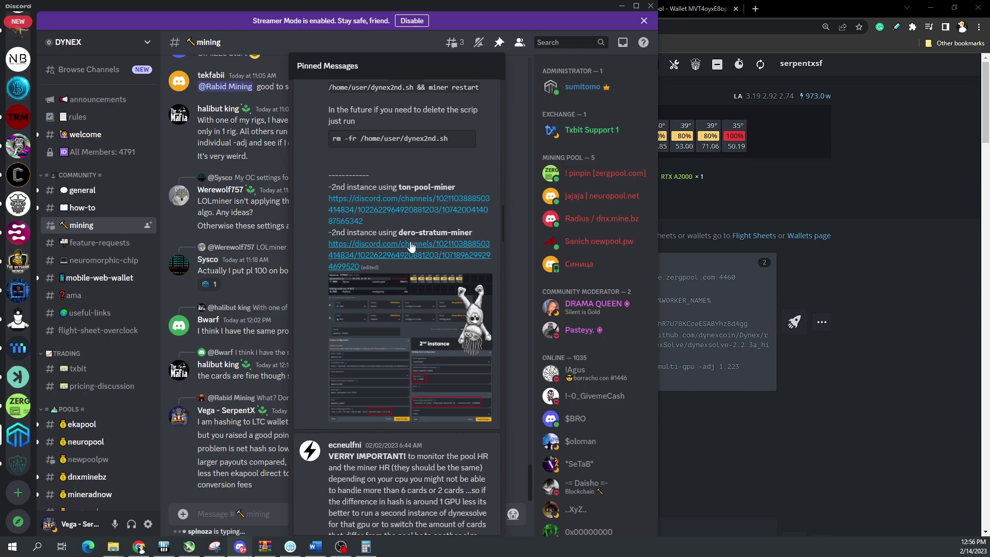
scroll(416, 284, "down", 3)
scroll(451, 286, "up", 10)
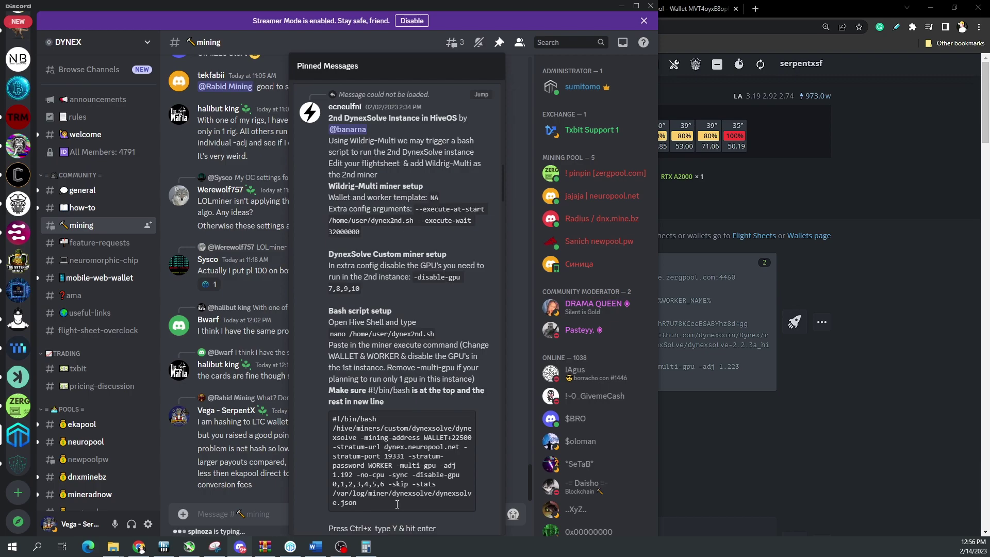
Open the pinned guide's 2nd-instance configuration screenshot at full size in the browser
mouse_move(311, 550)
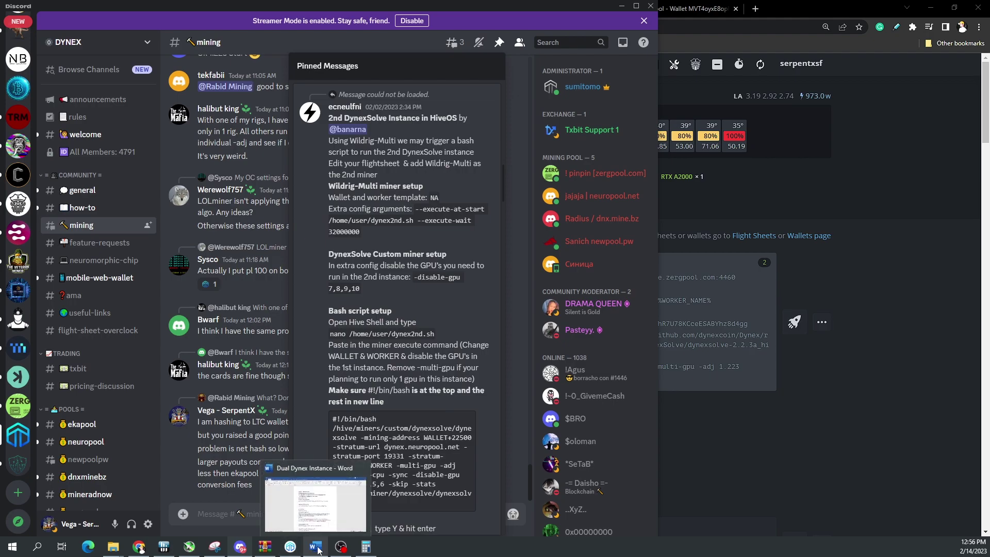
scroll(447, 387, "down", 8)
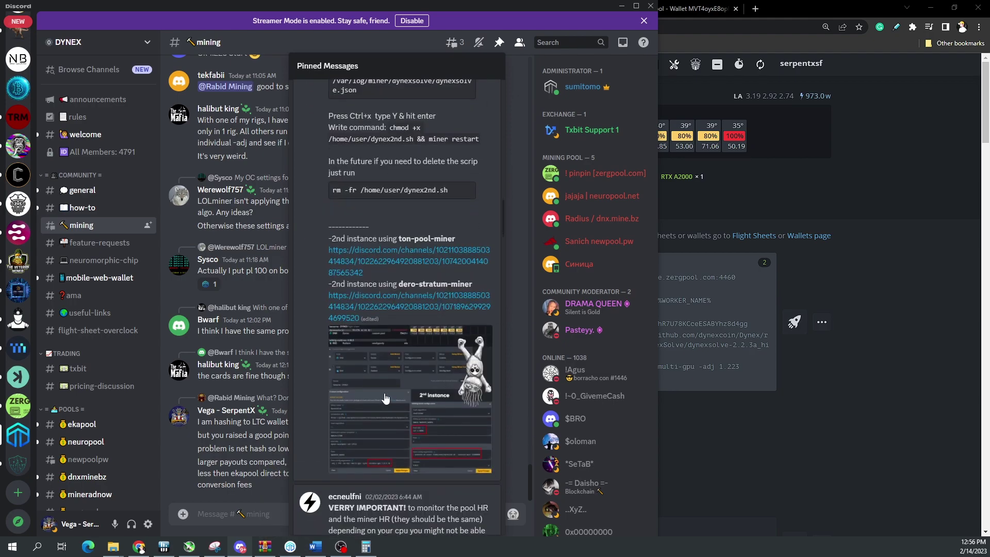
left_click(385, 393)
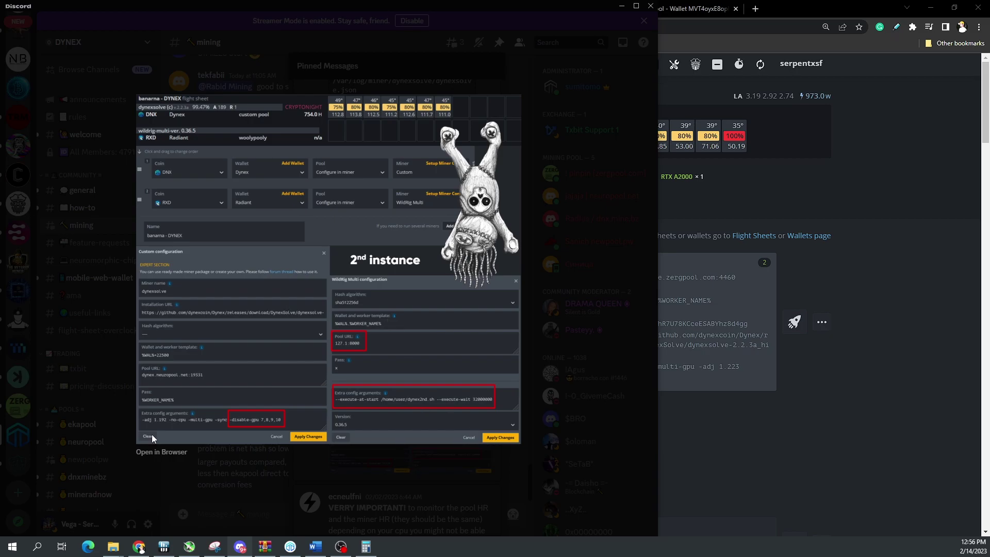
left_click(164, 453)
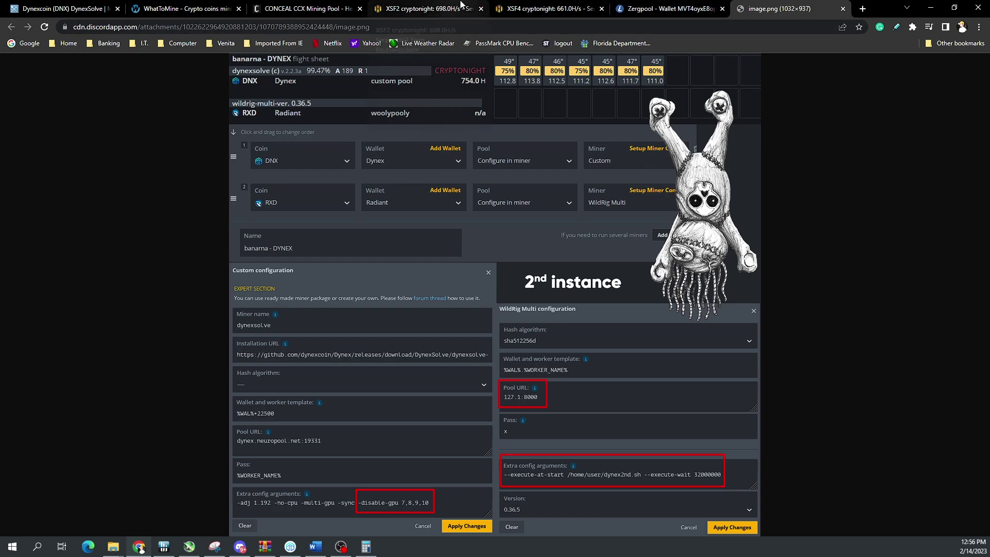
Open the DNX Dual Instance flight sheet for editing from the XSF4 rig, and open the DNX custom miner's configuration
left_click(547, 8)
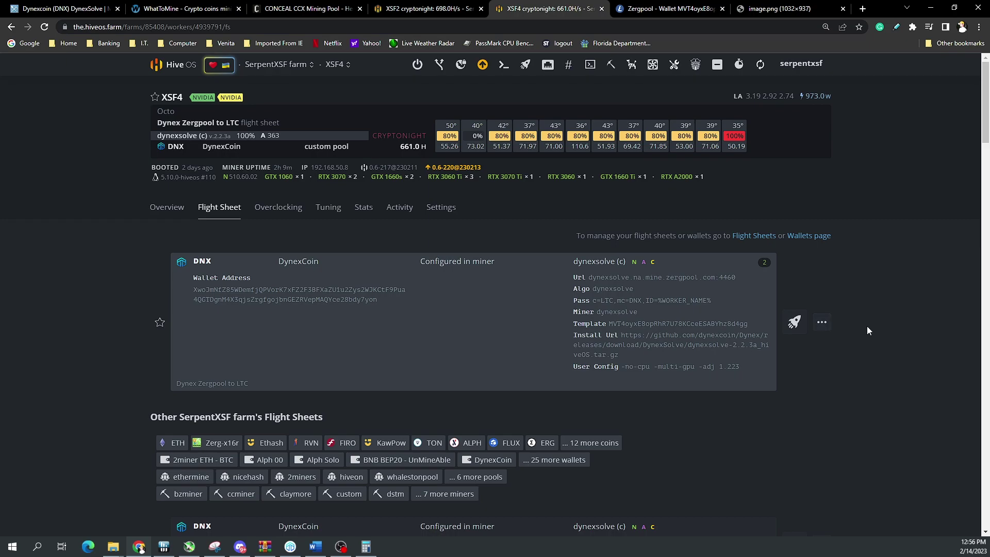
scroll(867, 327, "down", 7)
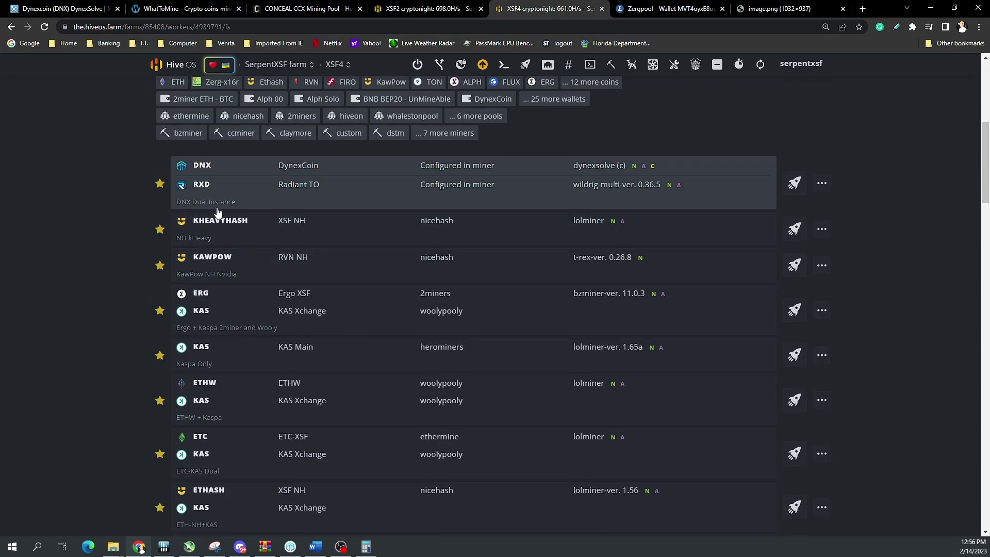
left_click(823, 186)
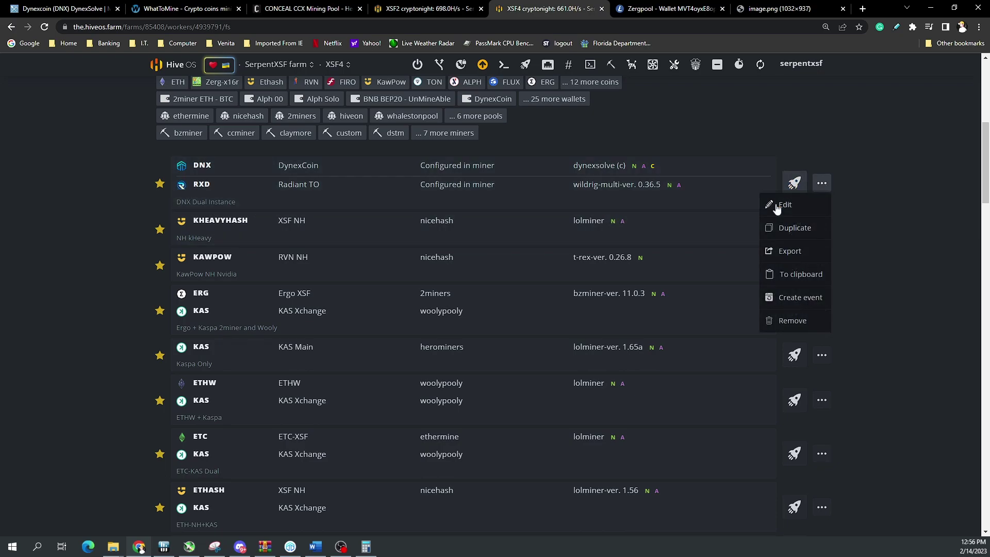
left_click(784, 204)
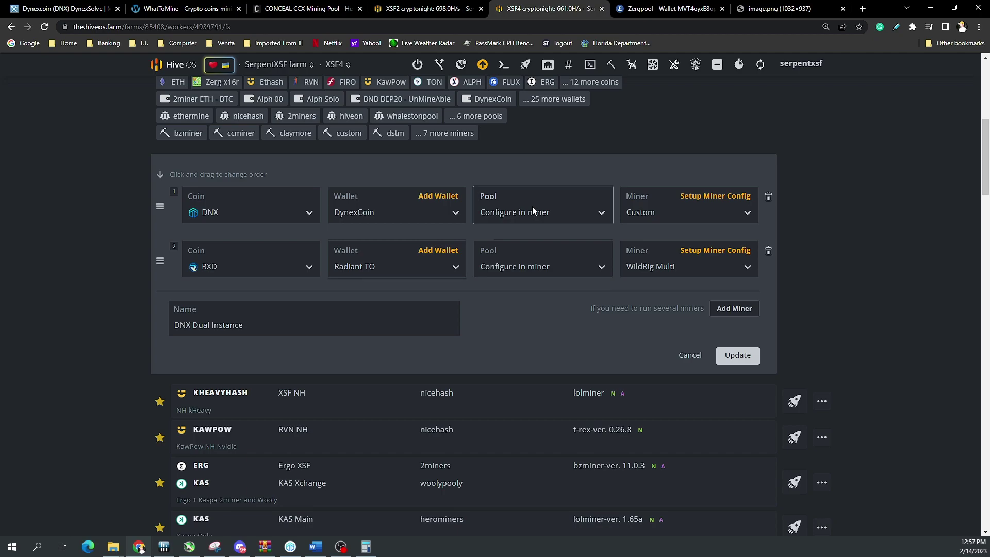
left_click(705, 197)
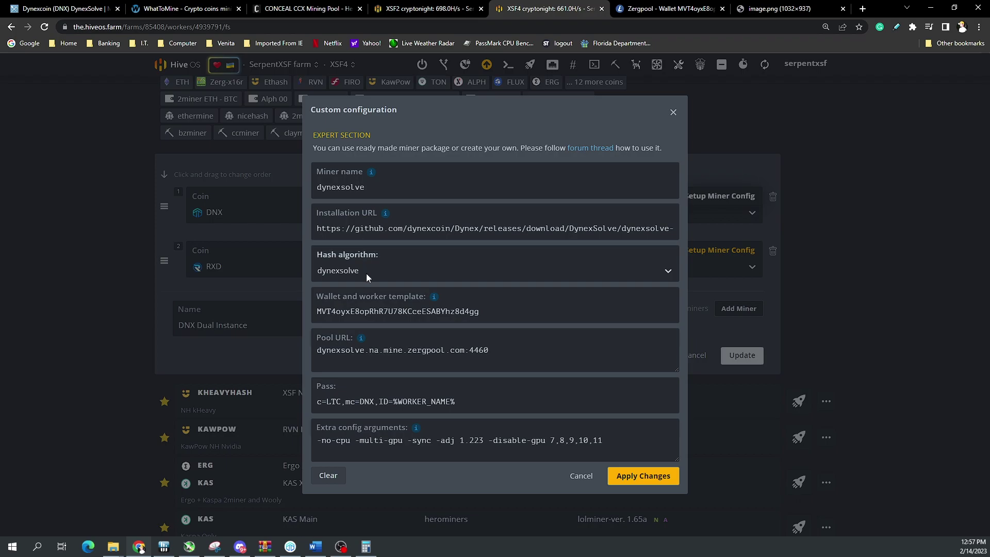
Compare the DNX custom miner's wallet and worker template with the guide's configuration screenshot, closing and reopening the miner configuration
left_click(750, 7)
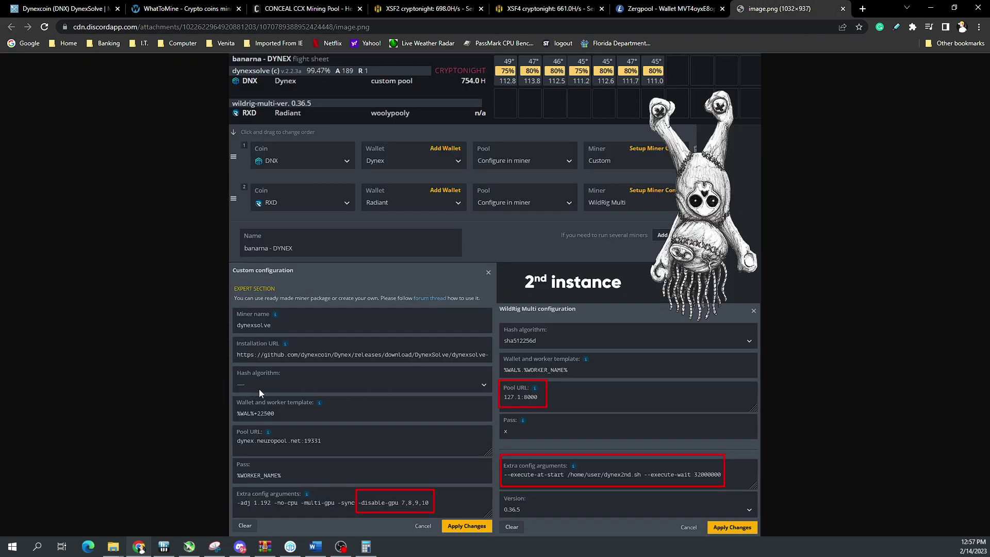
left_click(534, 5)
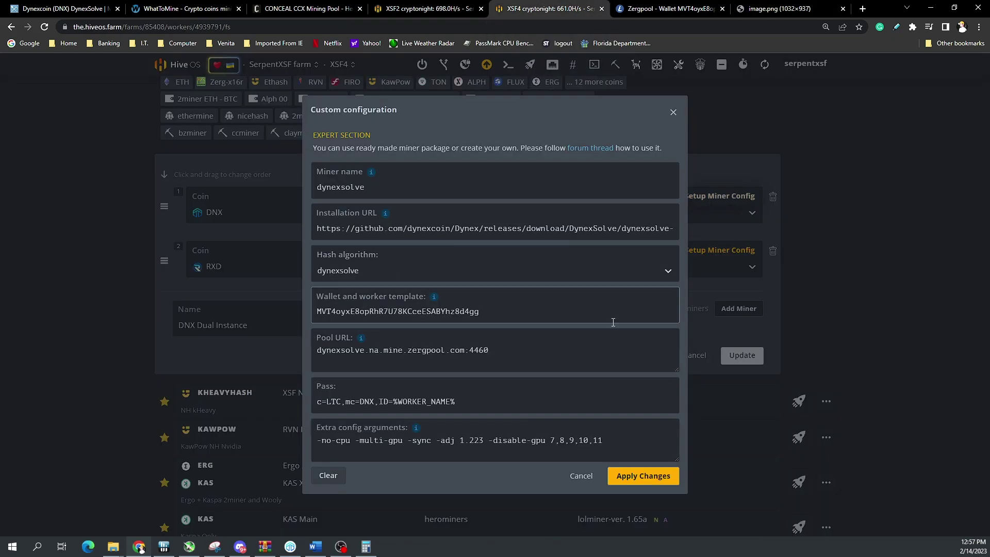
left_click_drag(494, 319, 297, 314)
left_click(538, 316)
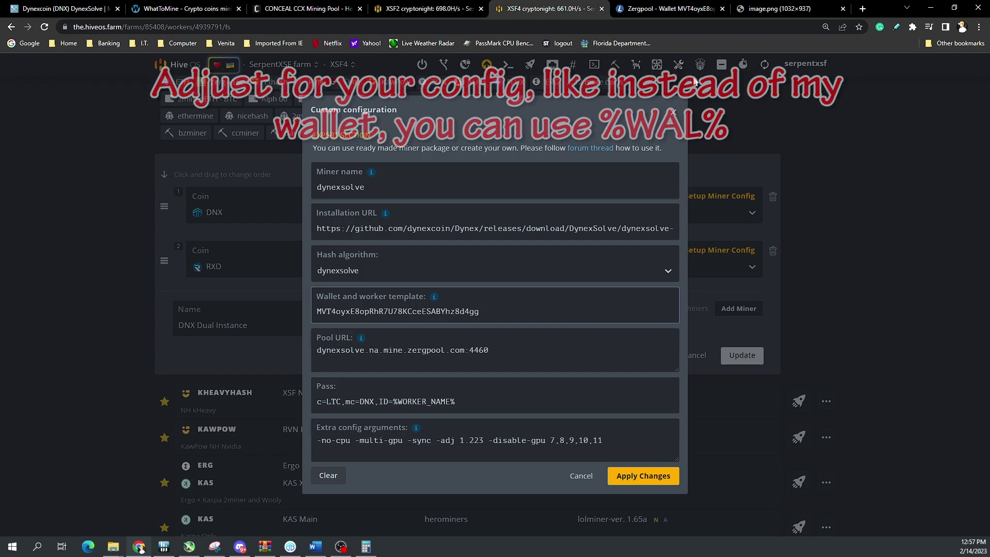
left_click(674, 111)
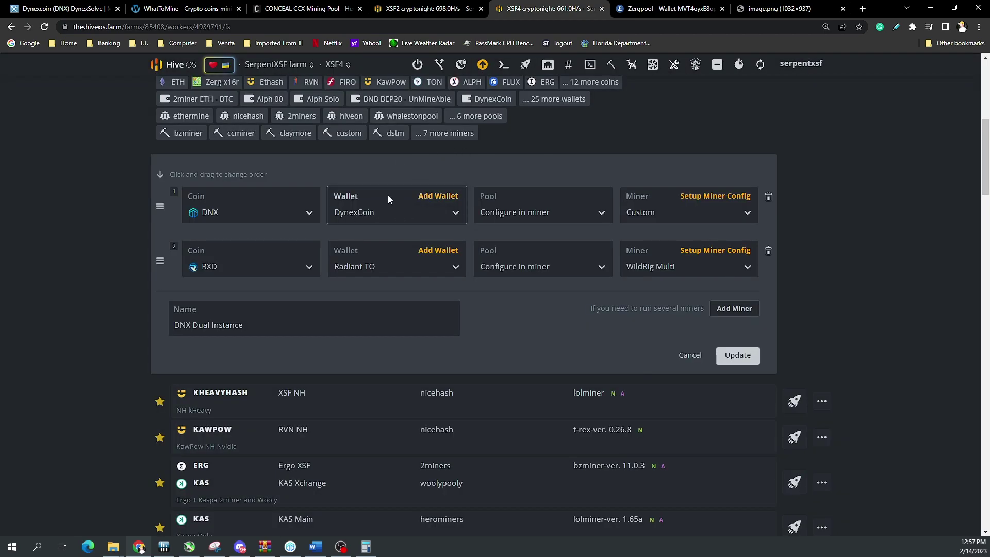
left_click(709, 200)
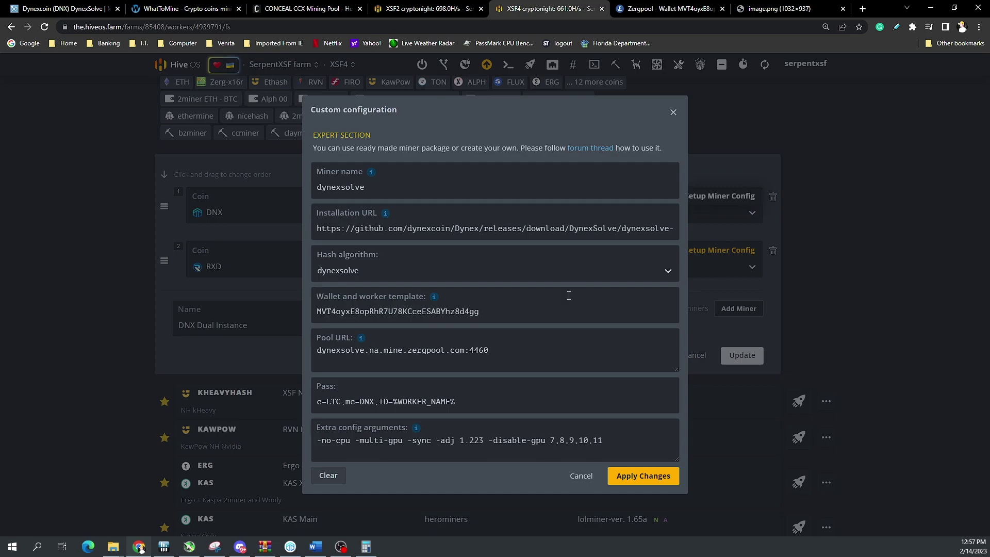
Examine the pool URL and Pass entries in the DNX custom miner's configuration, including the worker-name variable
left_click_drag(512, 350, 307, 357)
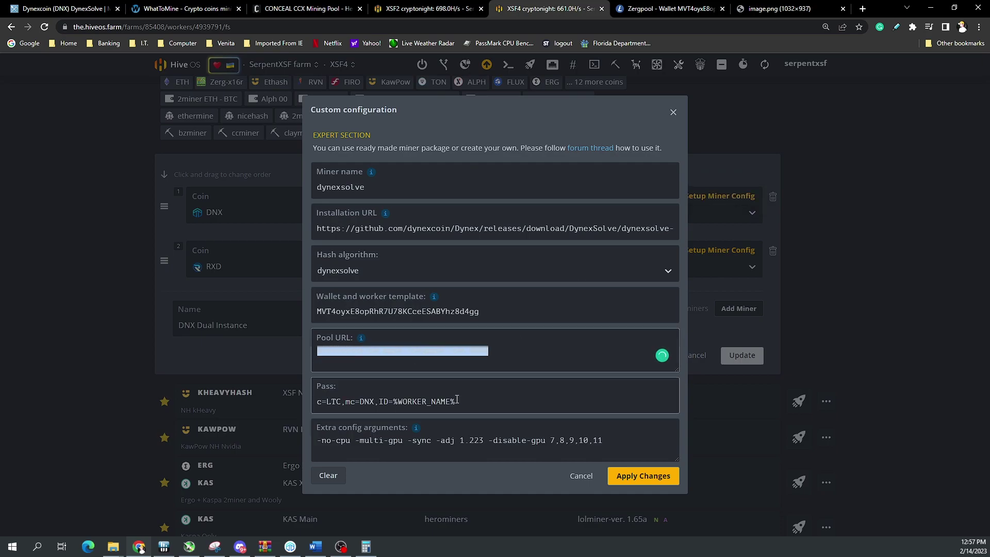
type("dynexsolve.na.mine.zergpool.com:4460")
triple_click(486, 410)
left_click(486, 410)
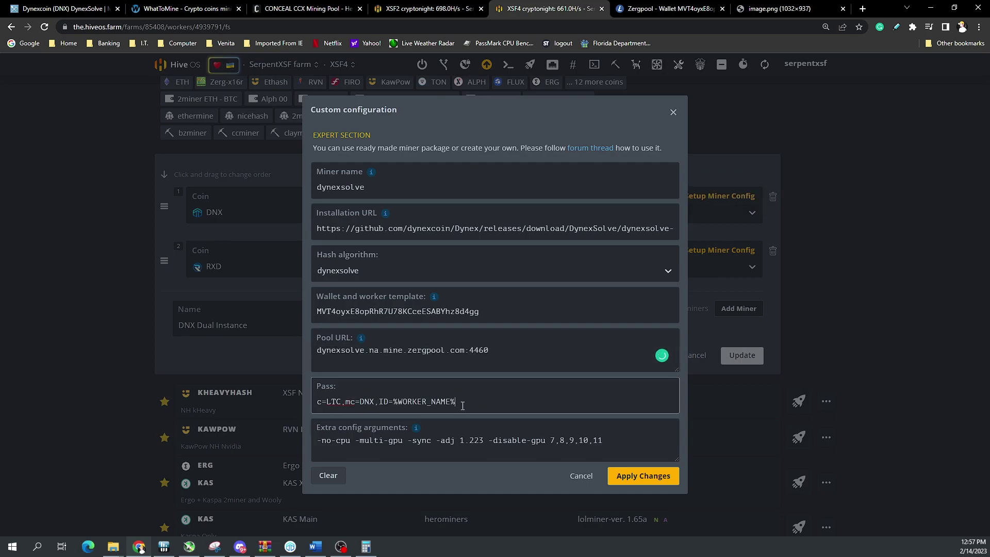
left_click_drag(465, 403, 392, 399)
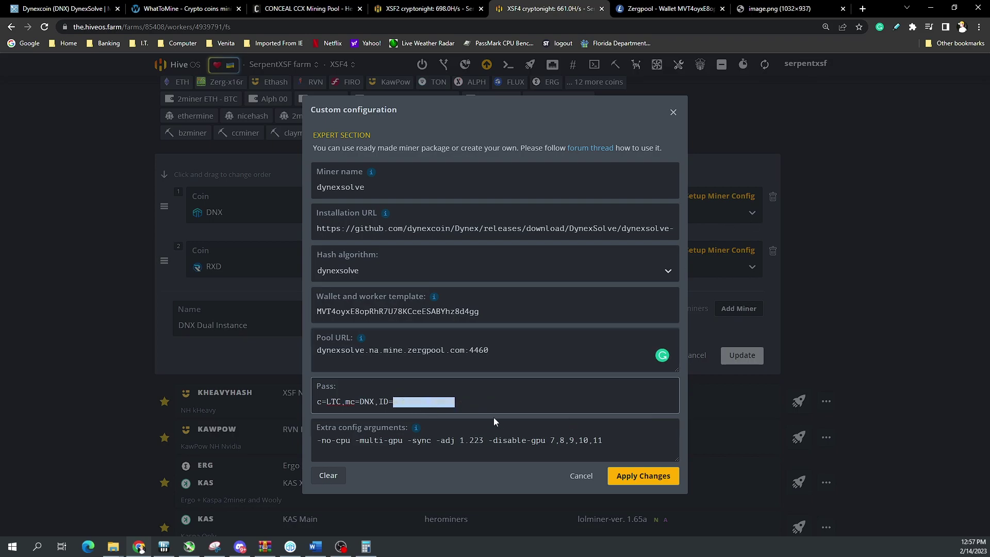
type("%WORKER_NAME%")
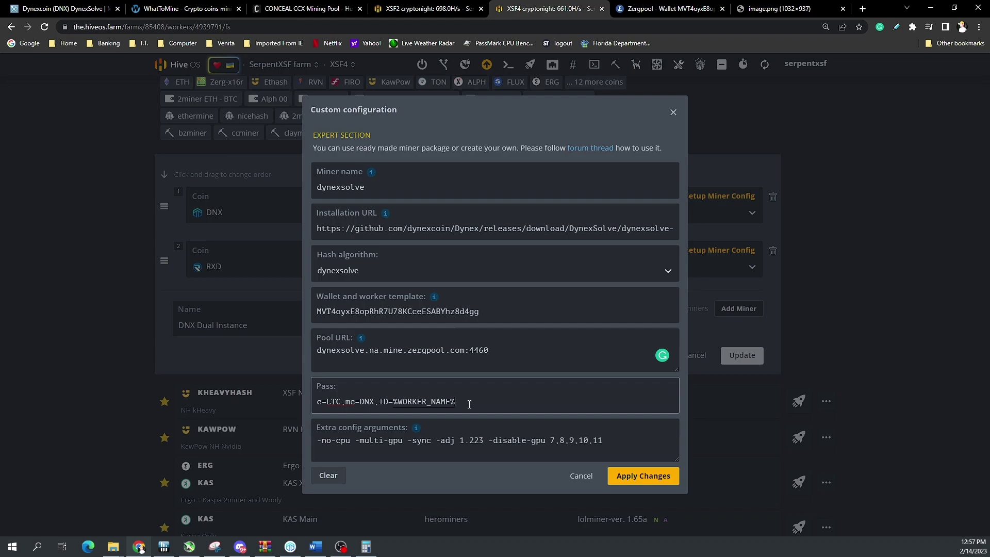
left_click_drag(470, 404, 270, 398)
Compare the custom miner's extra config arguments with the guide screenshot, and close the configuration without applying changes
left_click(778, 8)
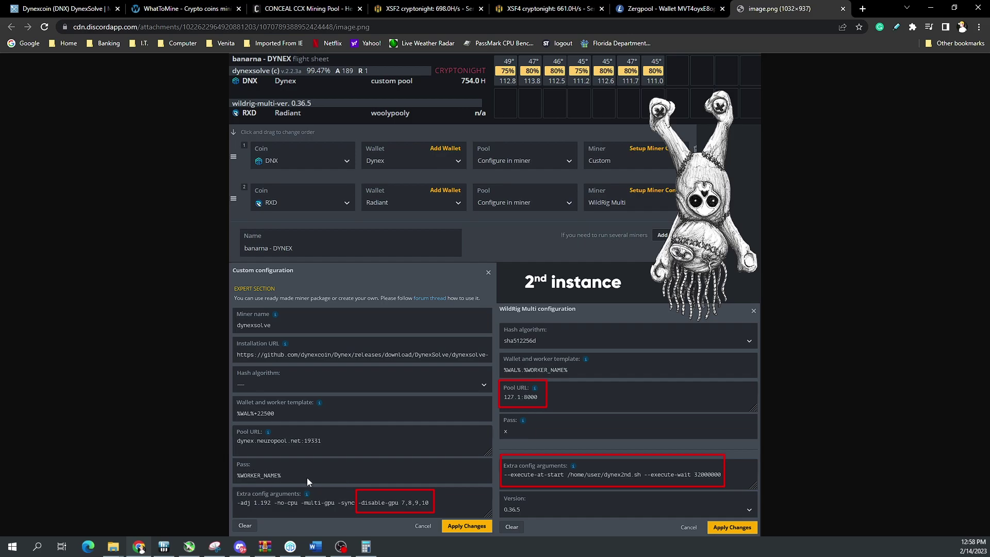
left_click(547, 8)
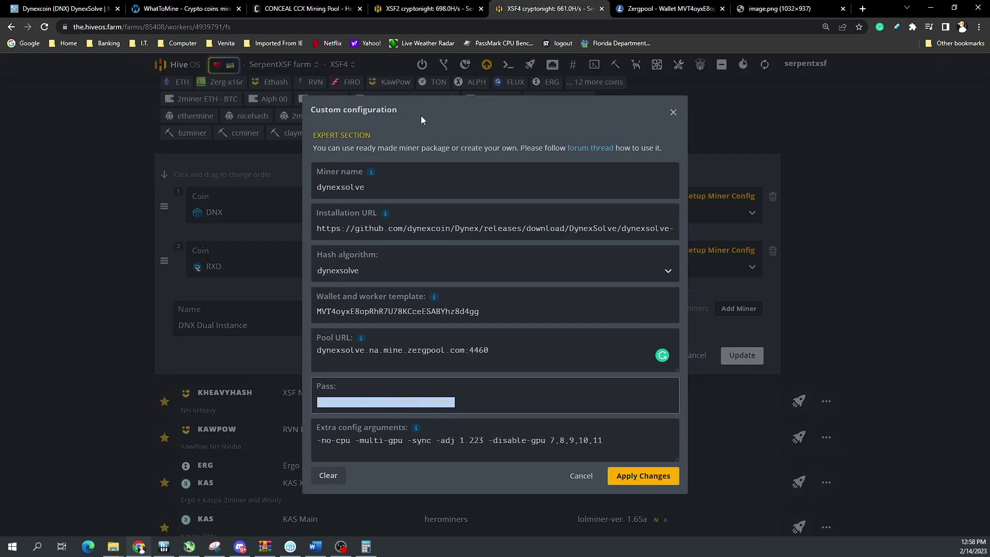
left_click(319, 441)
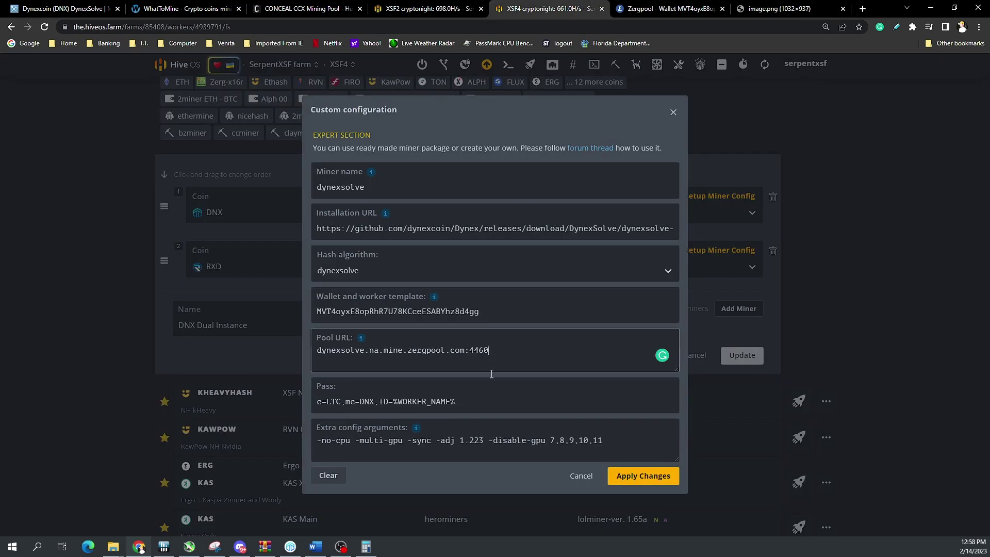
left_click_drag(317, 441, 453, 456)
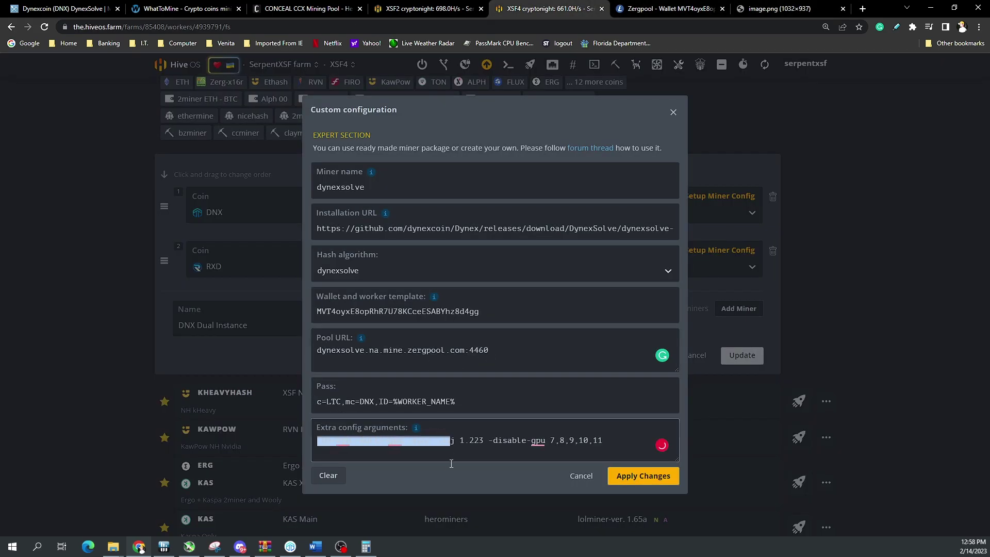
left_click(460, 458)
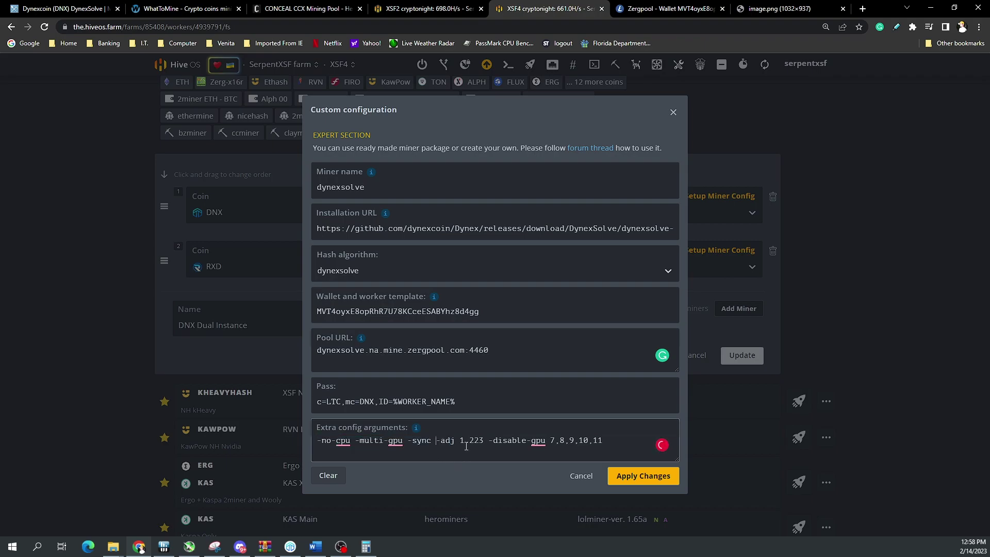
left_click_drag(436, 444, 485, 448)
left_click(485, 447)
left_click(771, 8)
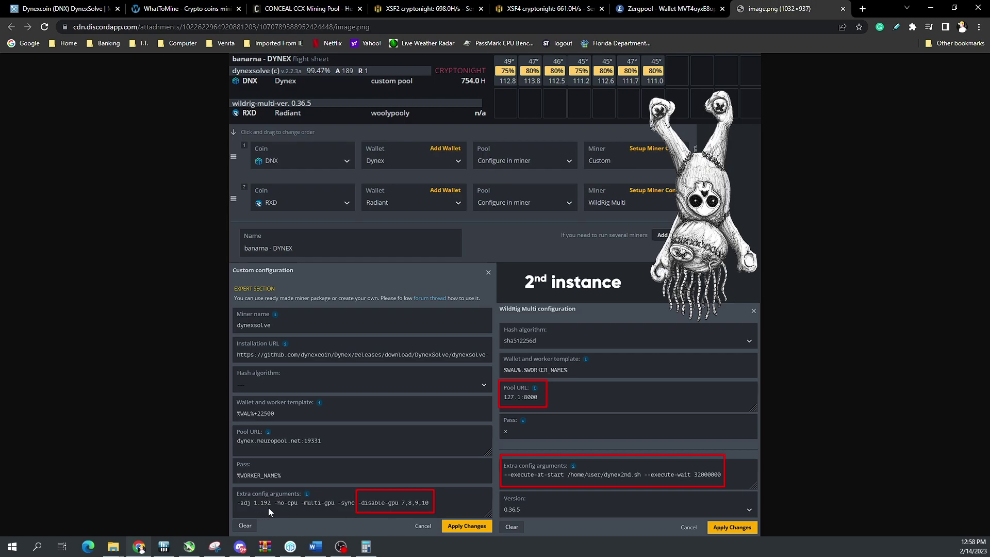
left_click(547, 8)
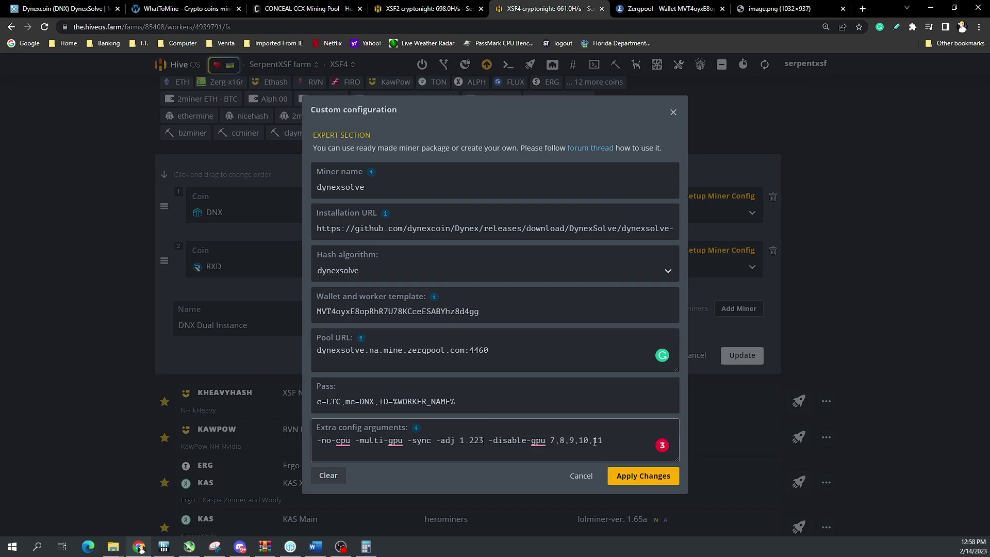
left_click_drag(601, 441, 305, 464)
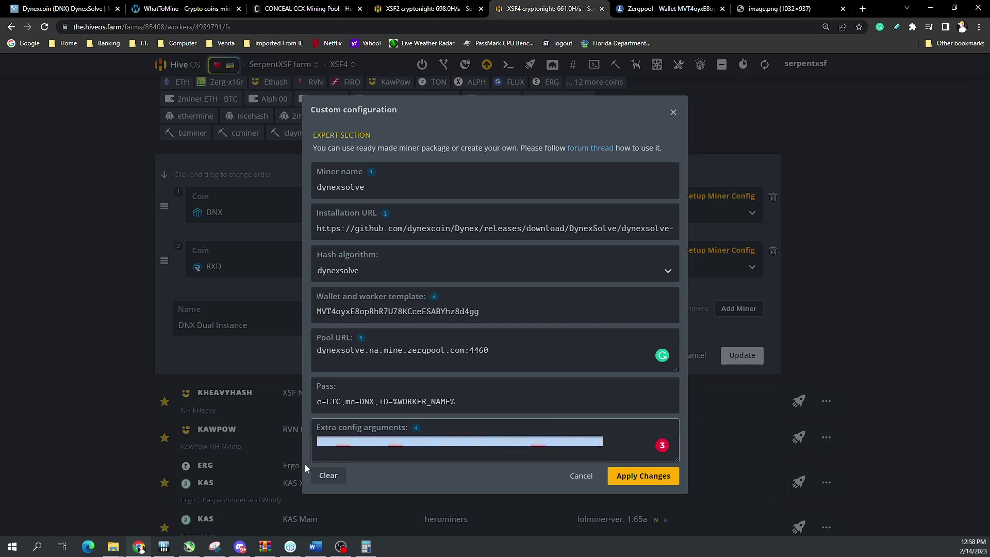
left_click(584, 480)
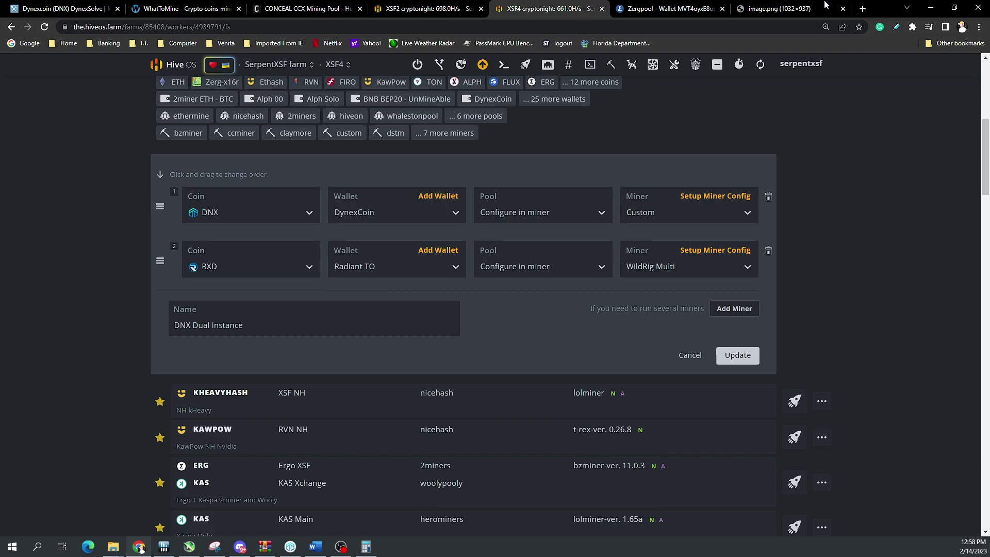
Check the guide's 2nd-instance screenshot, and open the RXD entry's WildRig Multi configuration in the flight sheet
left_click(782, 9)
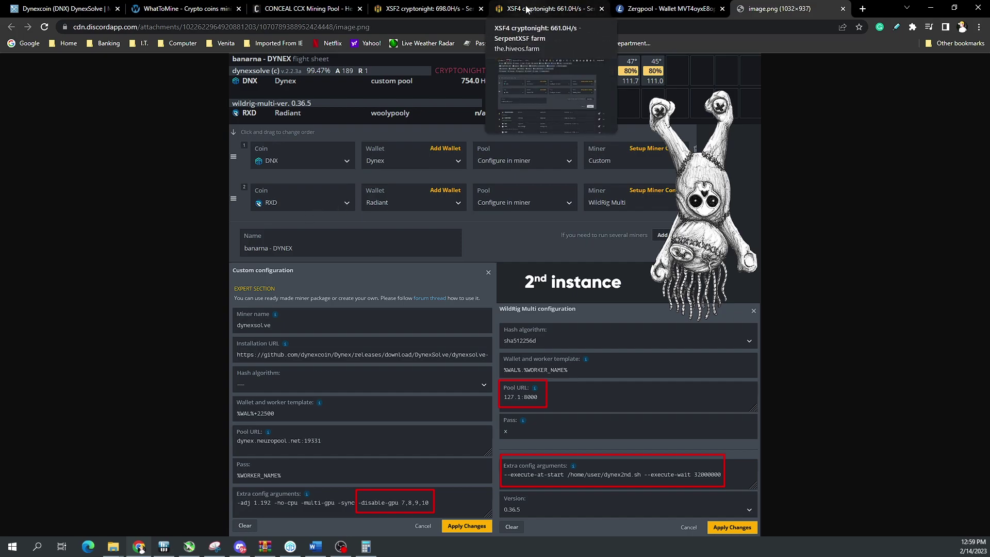
left_click(526, 9)
left_click(707, 250)
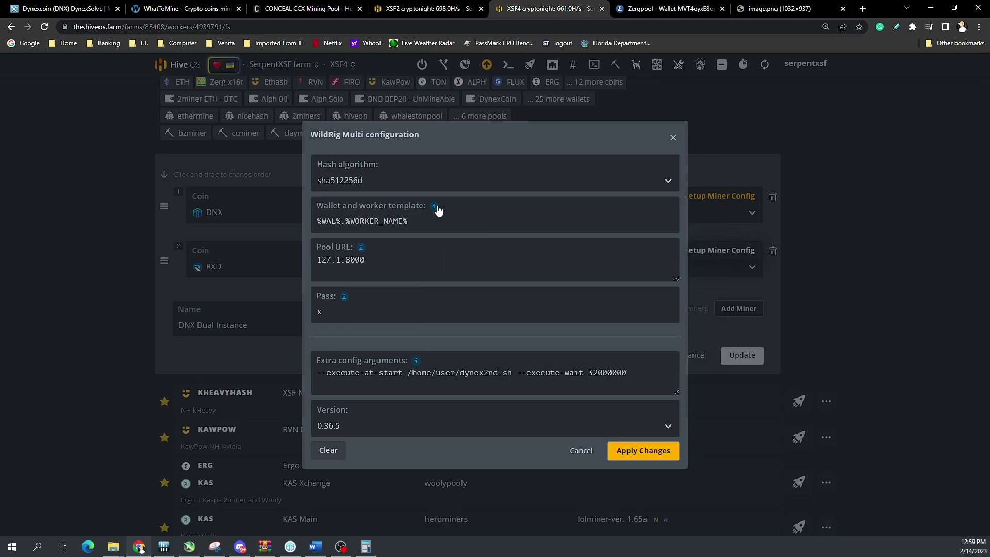
triple_click(406, 218)
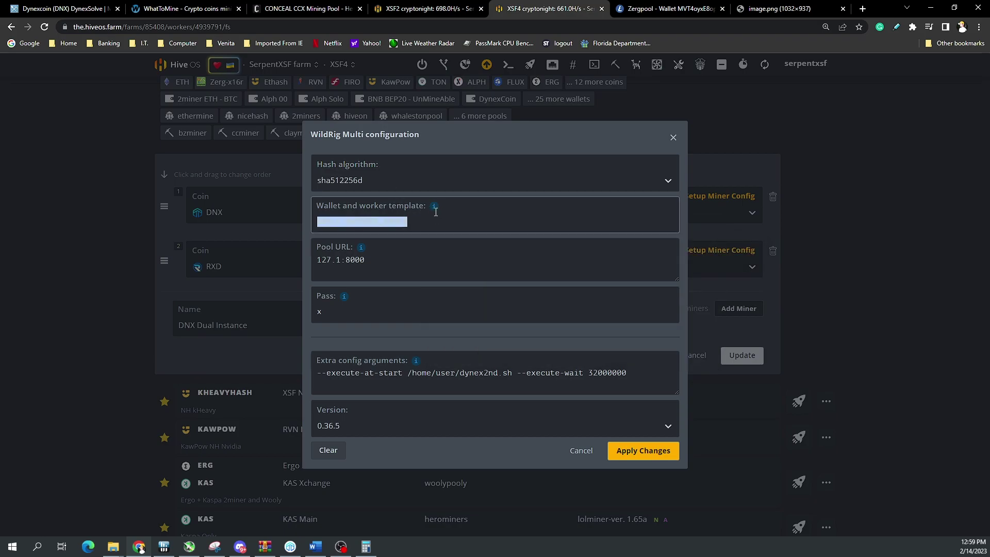
mouse_move(434, 207)
left_click(493, 248)
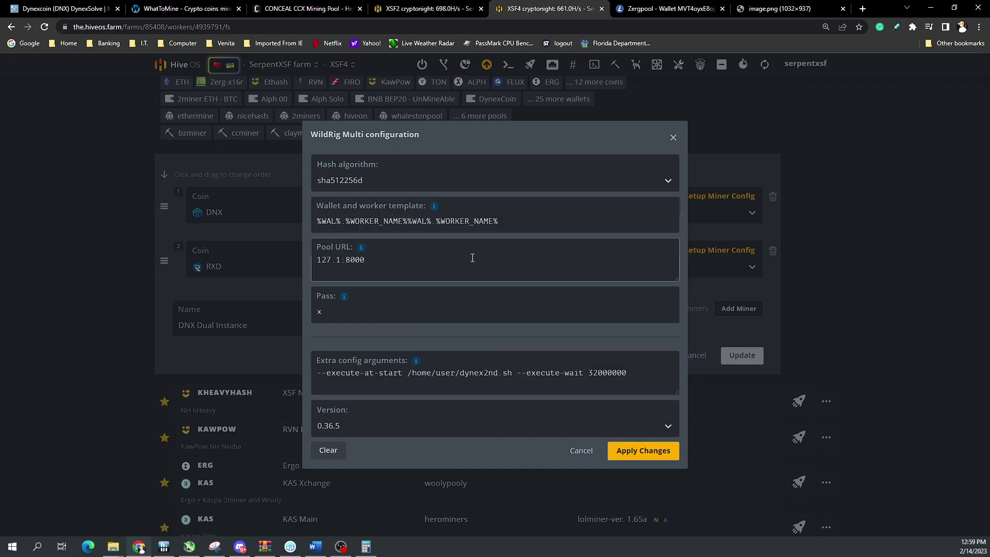
key("shift+Left")
key("shift+Left")
key("shift+Left")
key("shift+Left")
key("shift+Left")
key("shift+Left")
key("shift+Left")
key("shift+Left")
key("shift+Left")
key("shift+Left")
key("shift+Left")
key("shift+Left")
key("shift+Left")
key("shift+Left")
key("shift+Left")
key("shift+Left")
key("shift+Left")
key("shift+Left")
key("shift+Left")
key("BackSpace")
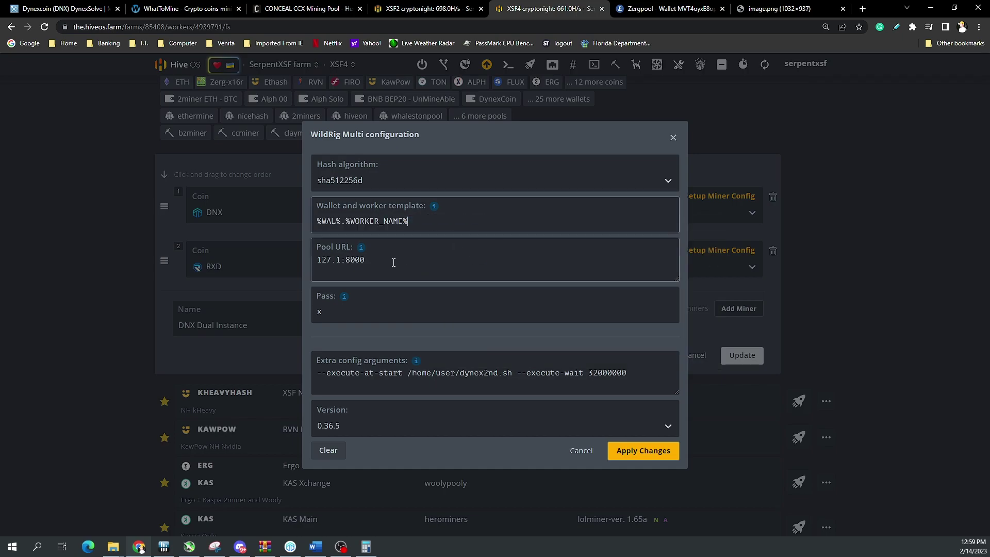
Compare the WildRig Multi miner's pool URL with the one in the guide's 2nd-instance screenshot
triple_click(392, 263)
left_click(476, 279)
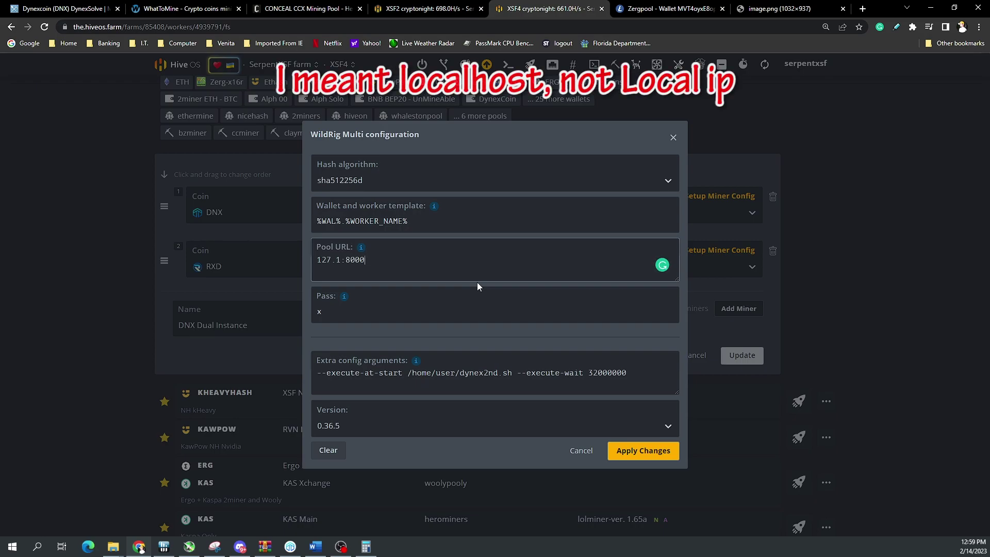
left_click(800, 9)
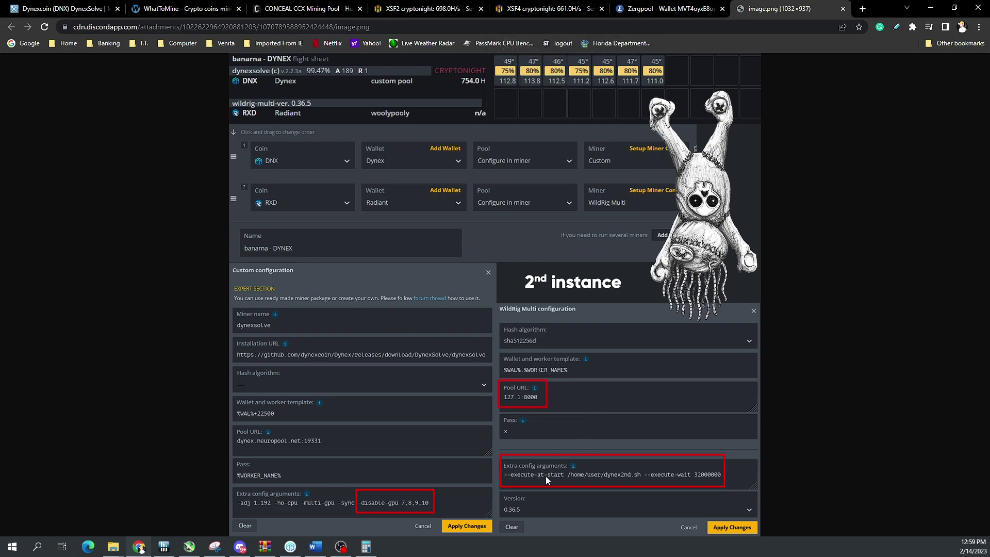
left_click(505, 6)
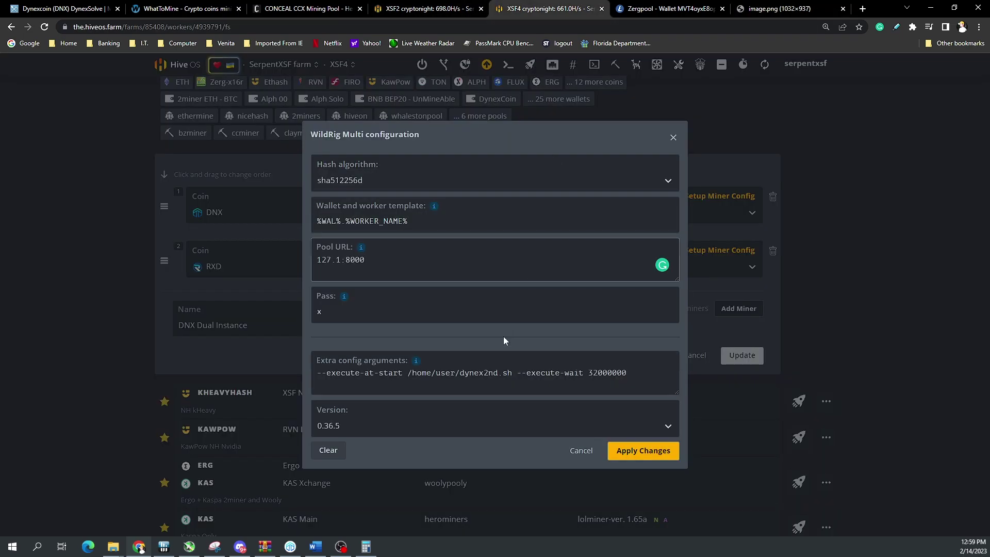
Examine WildRig Multi's extra config arguments and available versions, and close the configuration without applying changes
left_click_drag(317, 377, 630, 378)
left_click(630, 378)
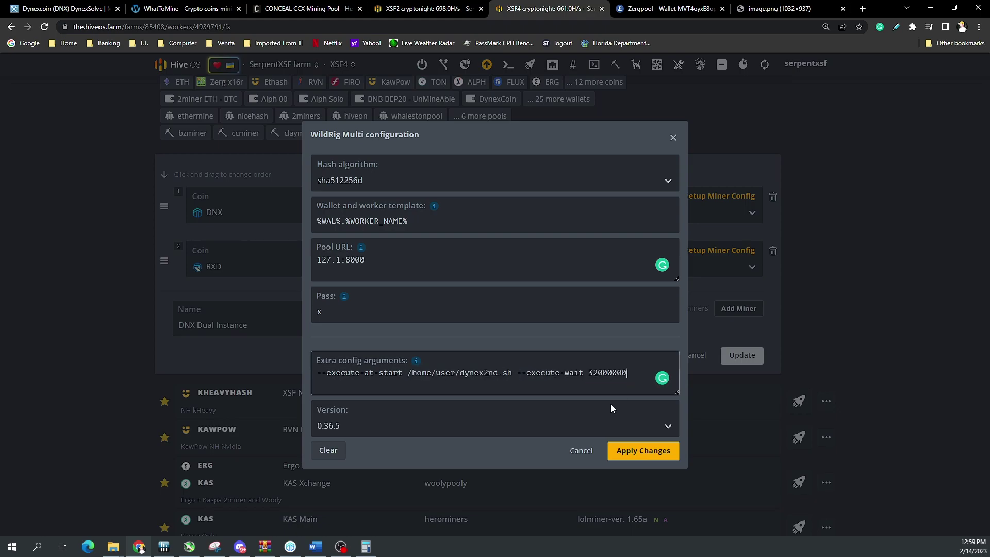
left_click(407, 427)
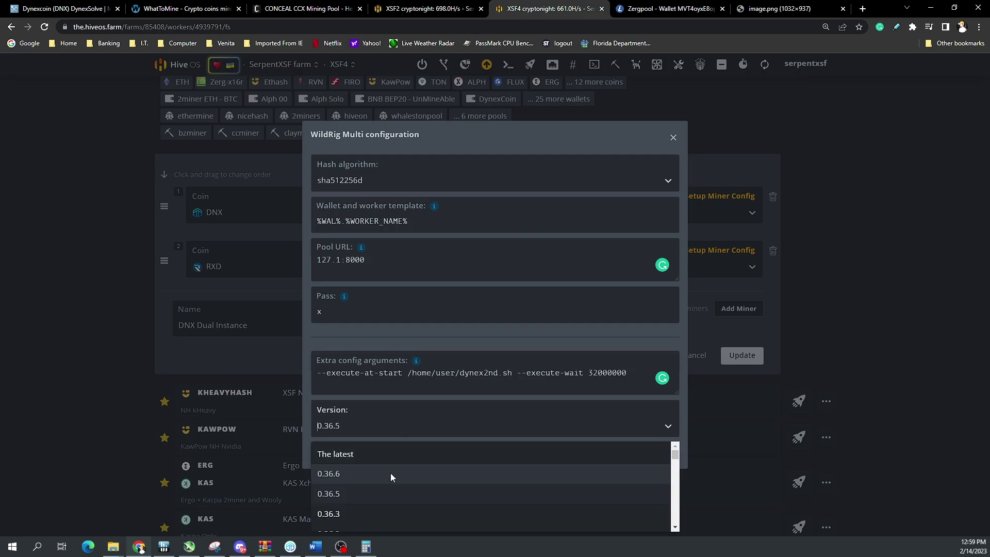
left_click(417, 414)
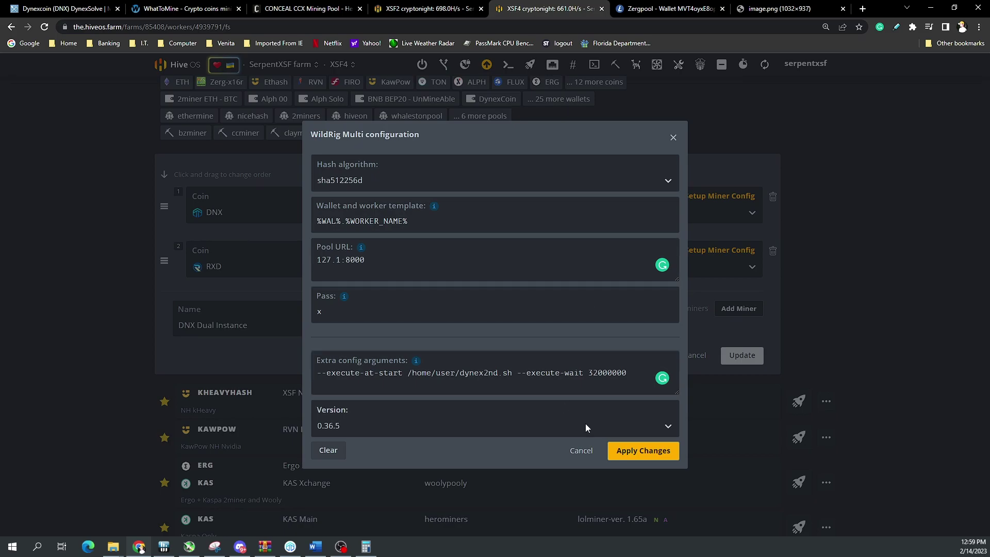
left_click(581, 452)
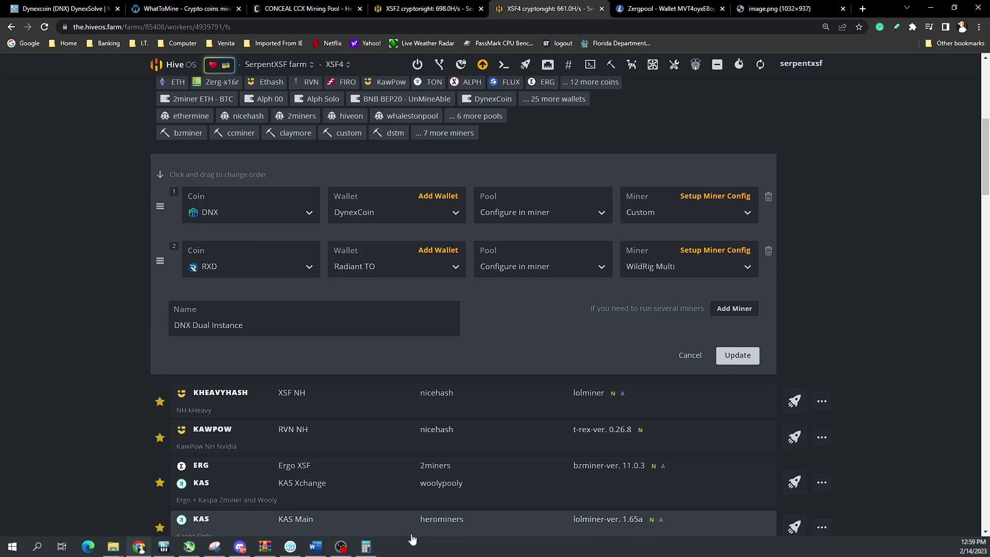
Switch to Discord and find the bash script setup in the pinned 2nd DynexSolve instance guide
left_click(240, 546)
left_click(525, 355)
scroll(420, 350, "up", 6)
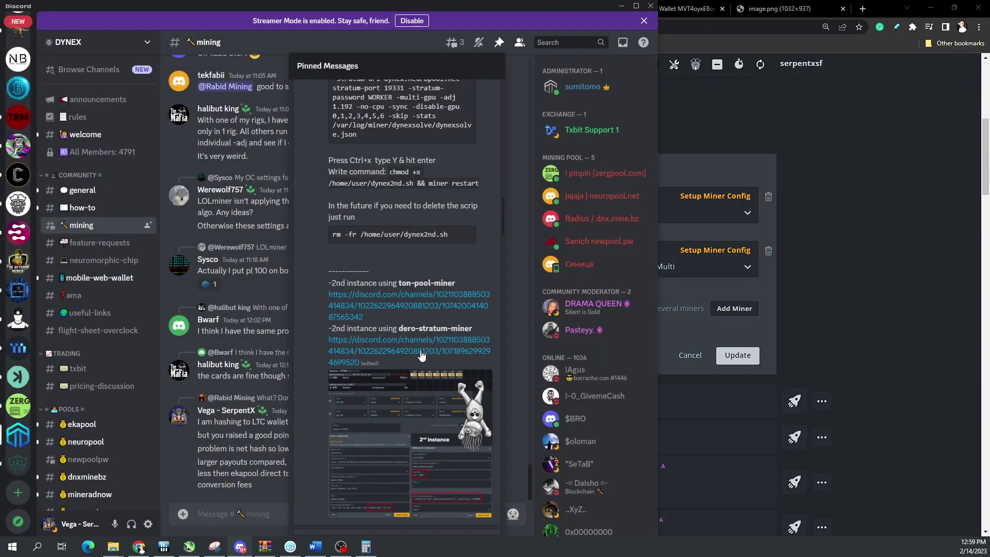
scroll(420, 349, "up", 2)
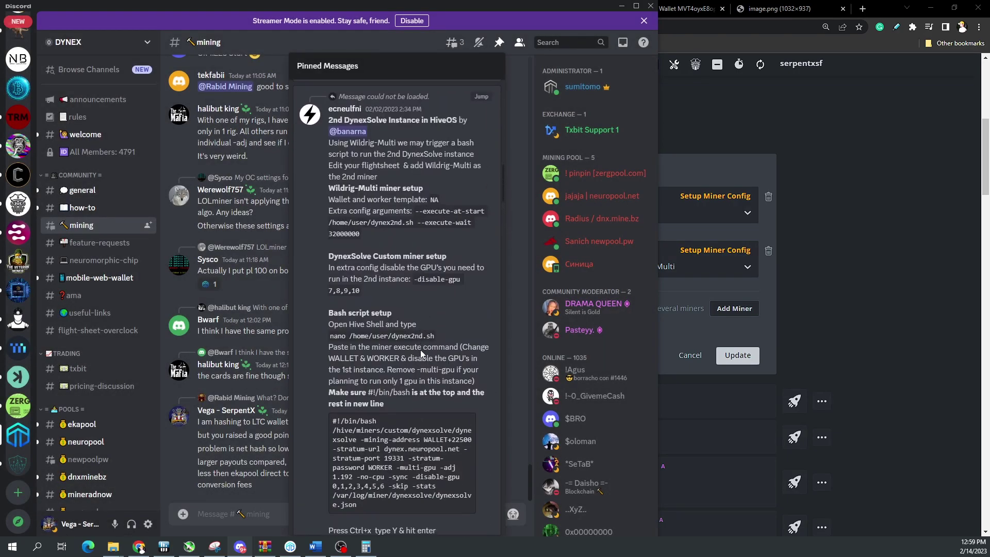
Read the bash script instructions in the Dual Dynex Instance Word document, and return to the pinned Discord guide
left_click(316, 547)
scroll(575, 289, "down", 15)
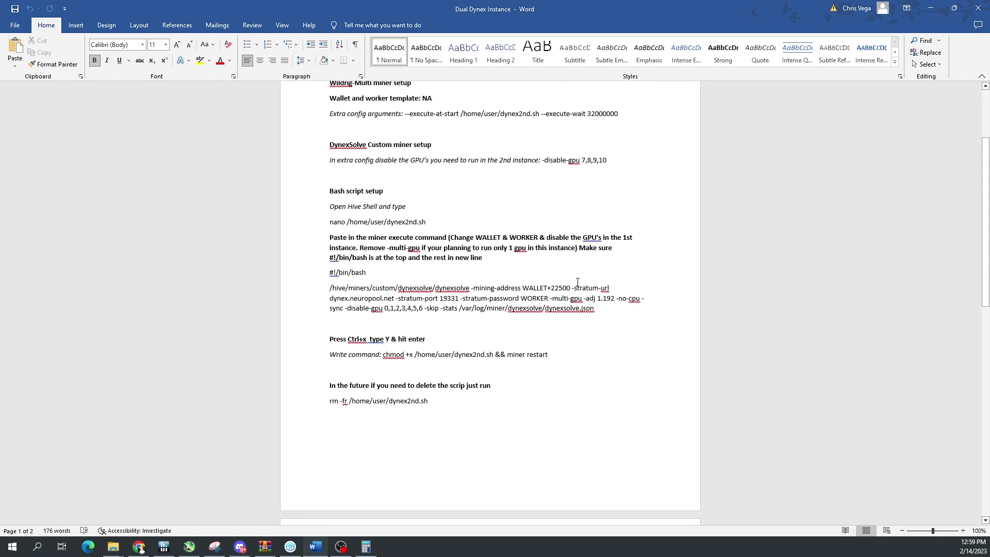
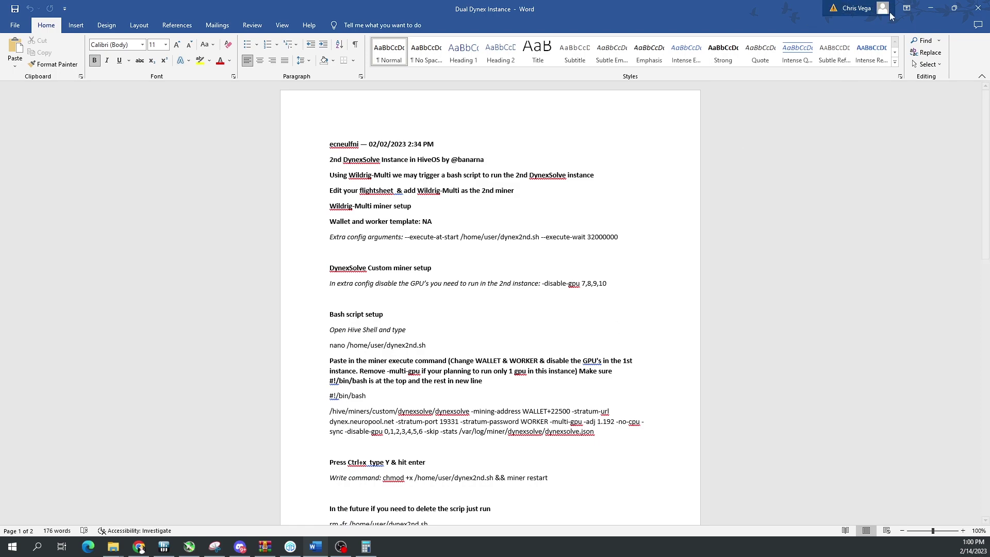
left_click(932, 8)
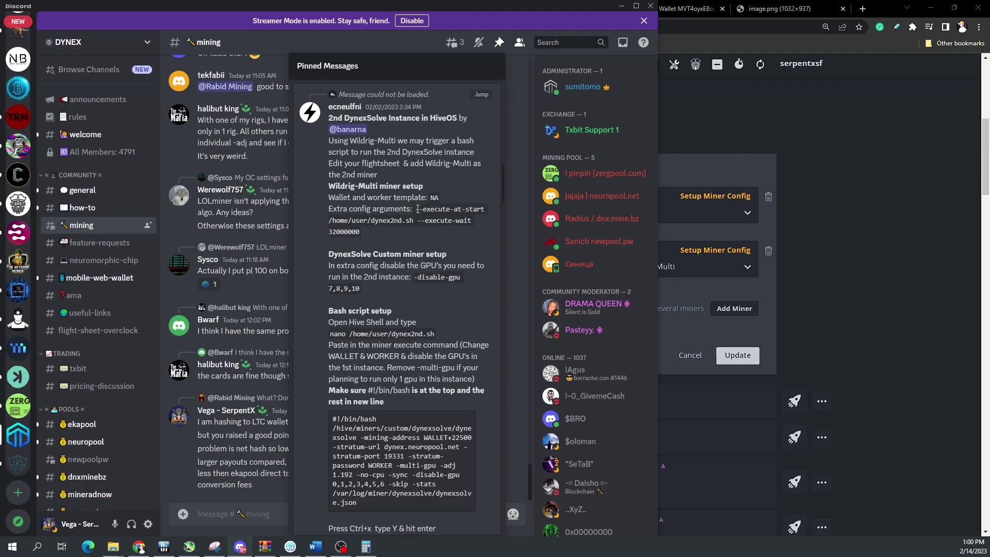
Examine the WildRig Multi extra config arguments and the bash script code block in the pinned Discord guide
left_click_drag(418, 208, 424, 231)
scroll(389, 293, "down", 2)
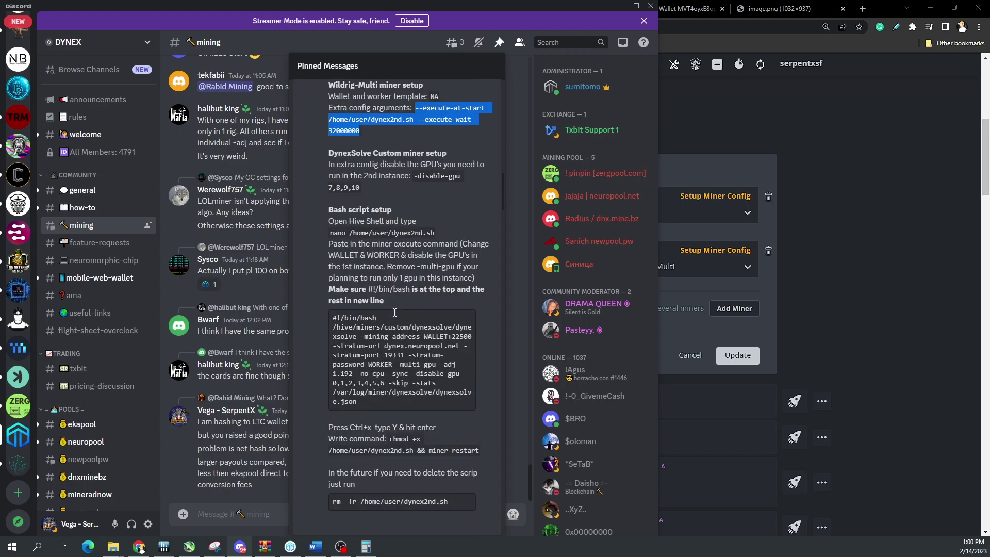
left_click_drag(332, 316, 379, 404)
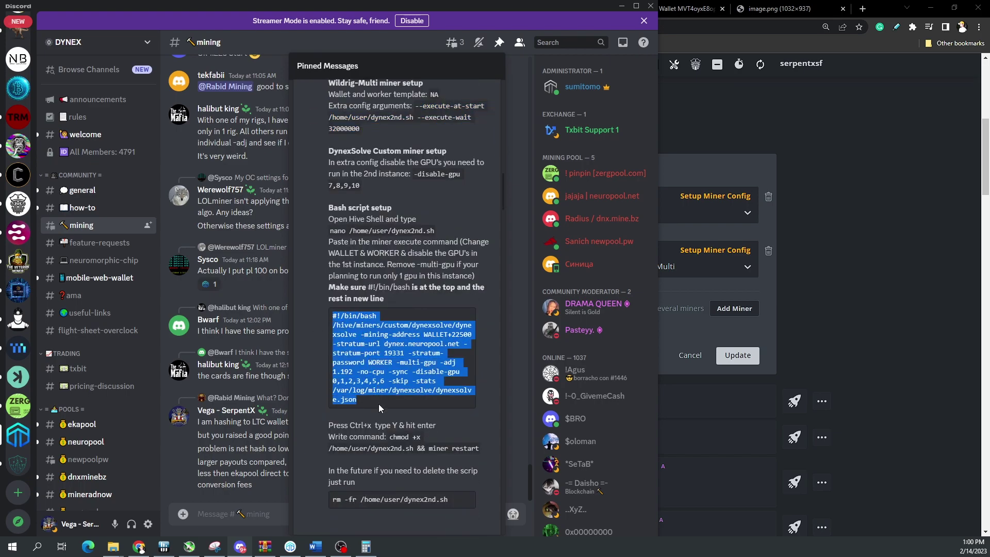
Switch to the Dual Dynex Instance Word document and examine the #!/bin/bash miner execute command and the nano command in the bash script setup
left_click(317, 548)
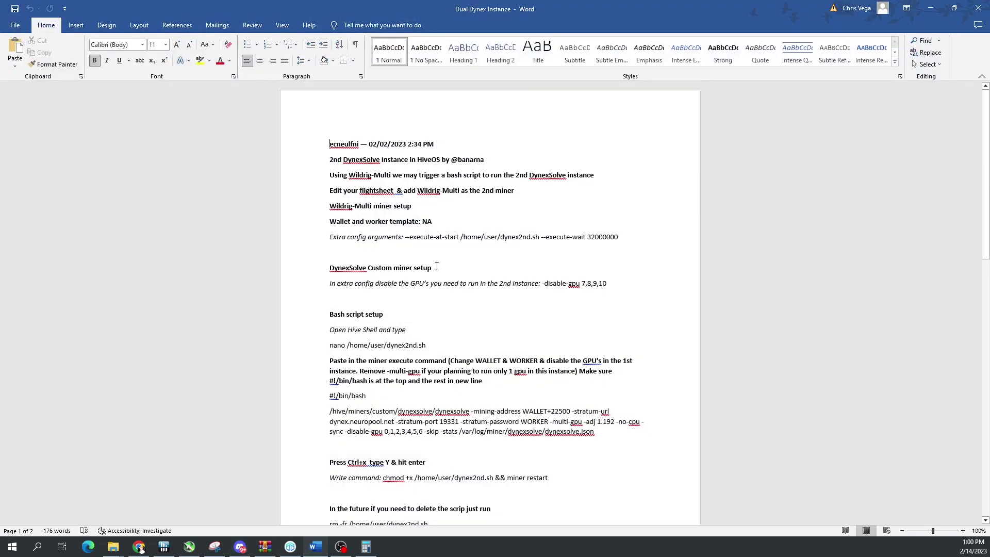
scroll(391, 309, "down", 3)
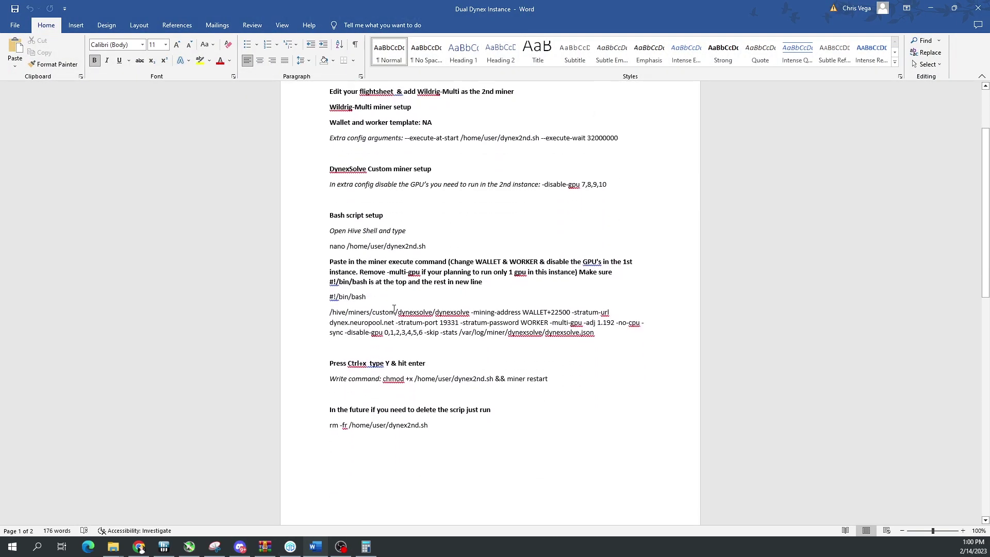
left_click_drag(329, 298, 369, 299)
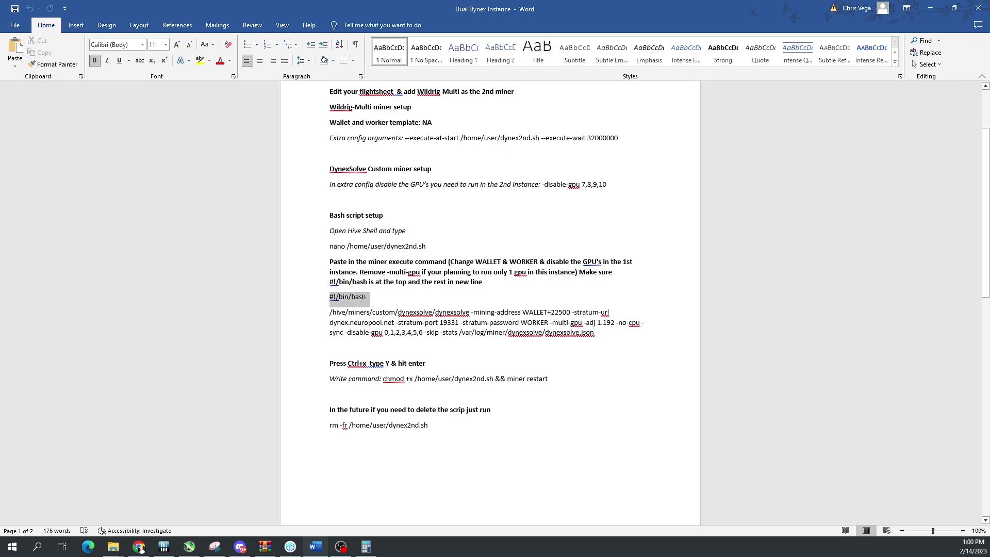
left_click(381, 321)
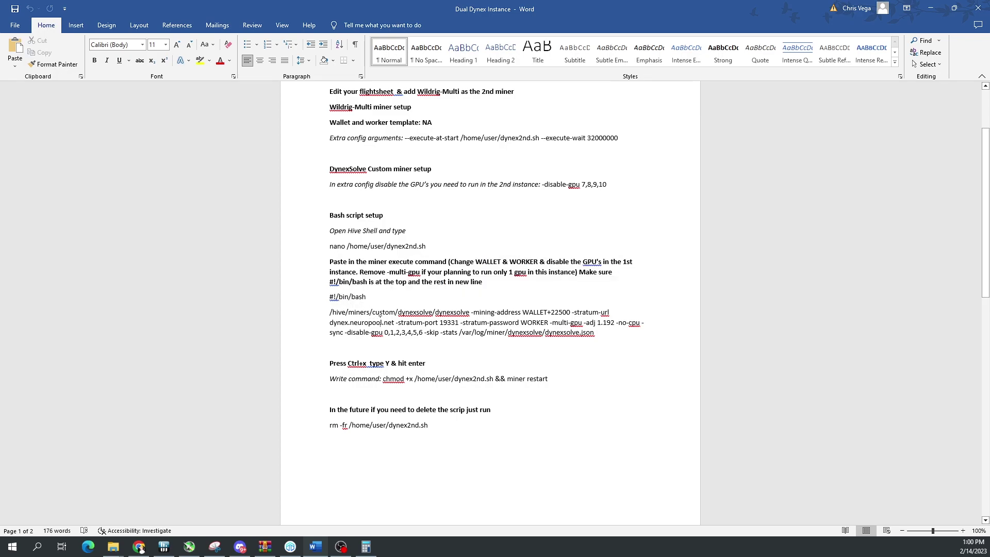
left_click_drag(599, 334, 328, 304)
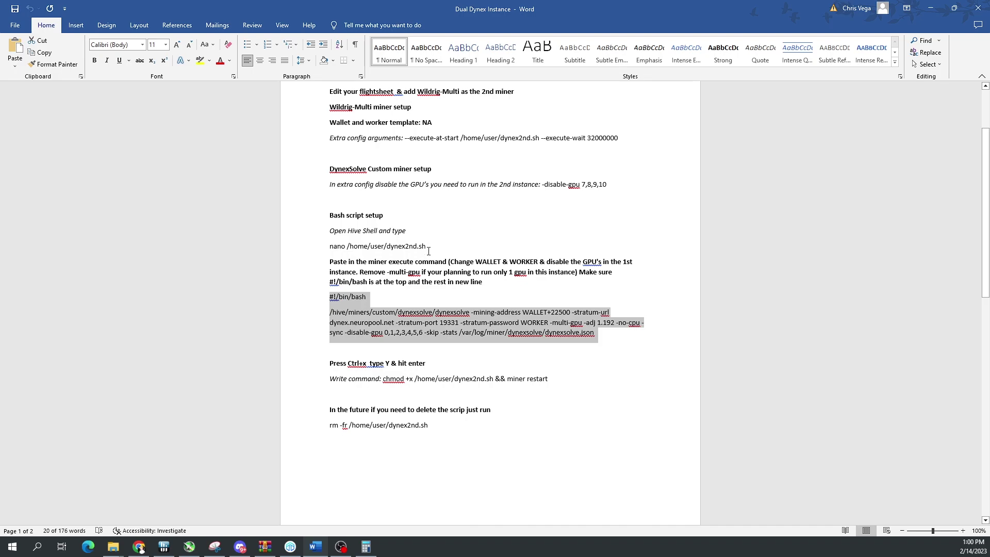
left_click_drag(433, 246, 328, 247)
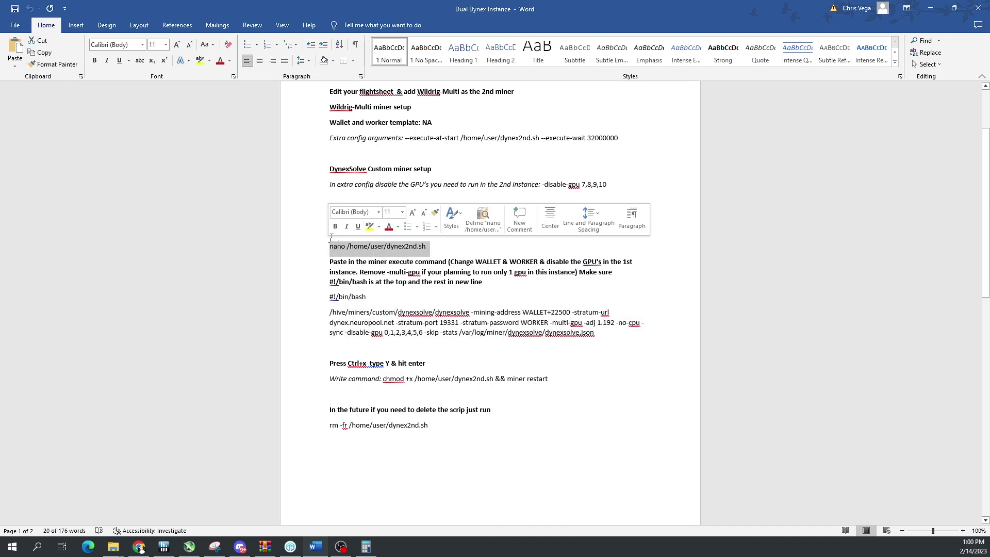
left_click(371, 238)
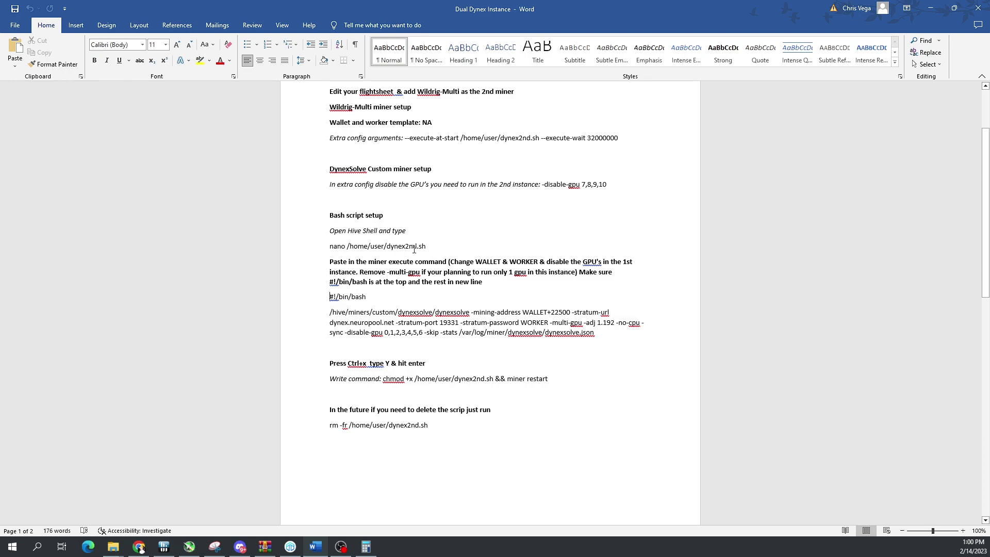
left_click_drag(415, 249, 329, 248)
Return to Hive OS in Chrome, update the DNX Dual Instance flight sheet, and open the Hive Shell session for worker XSF4
left_click(939, 5)
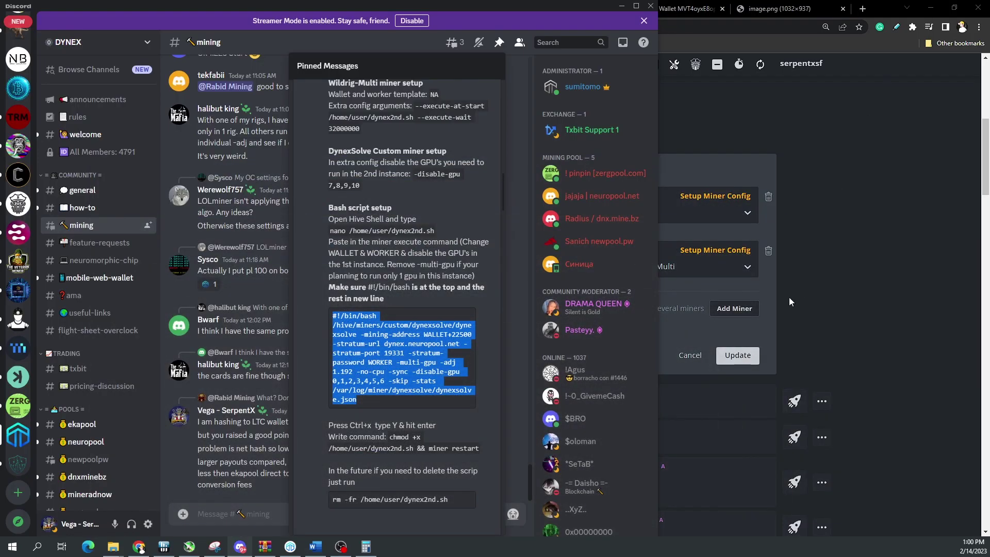
left_click(689, 326)
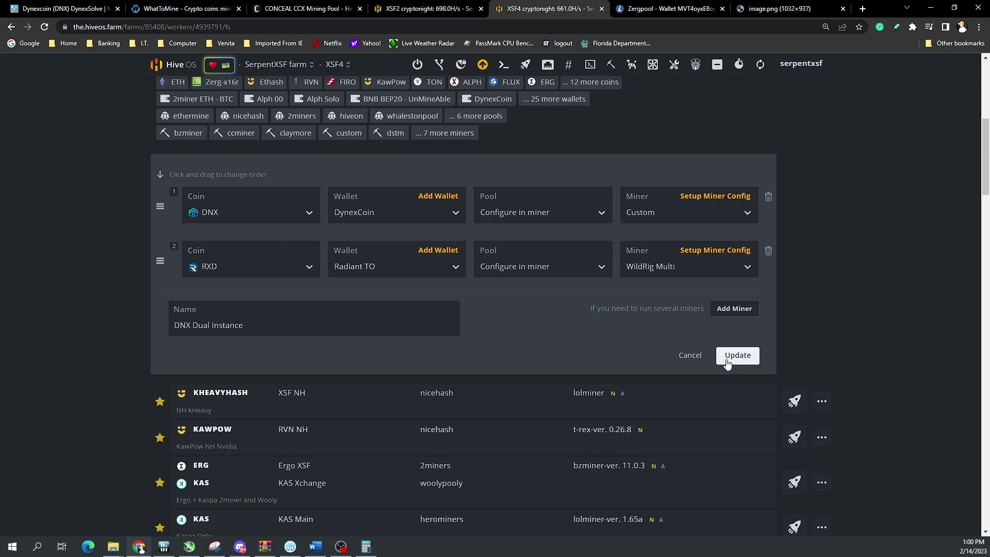
left_click(738, 355)
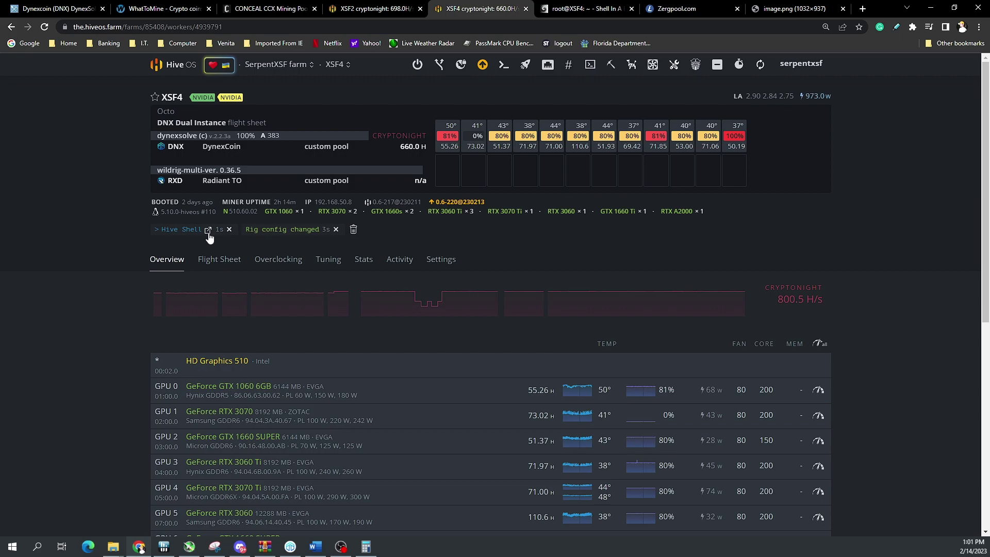
left_click(209, 231)
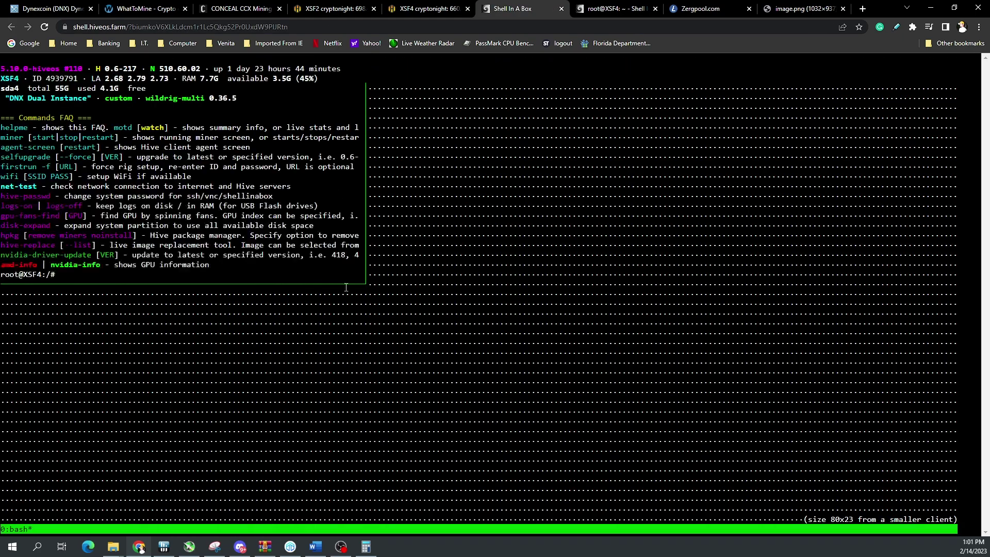
Check the running miner output in the other XSF4 shell, and view the worker's remote access options in Hive OS
left_click(614, 9)
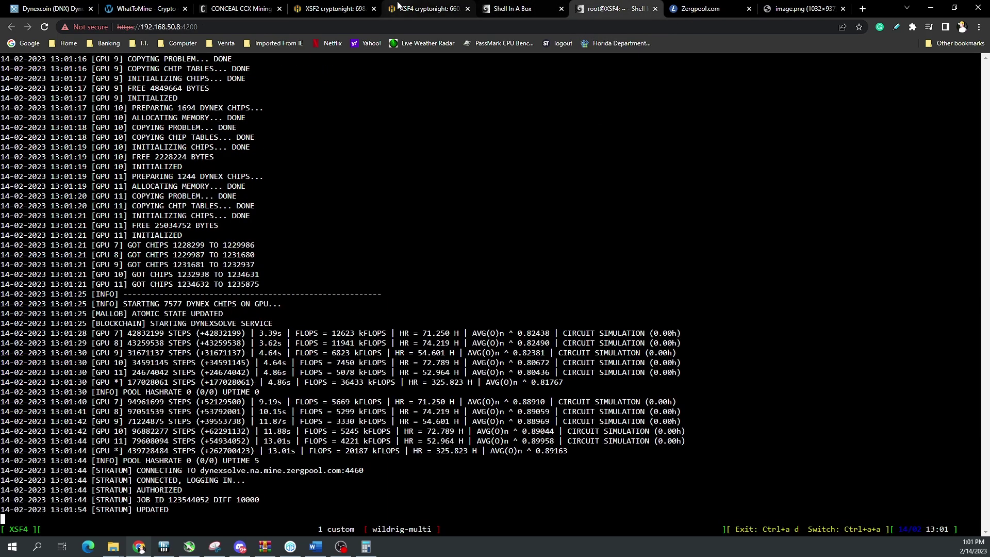
left_click(428, 9)
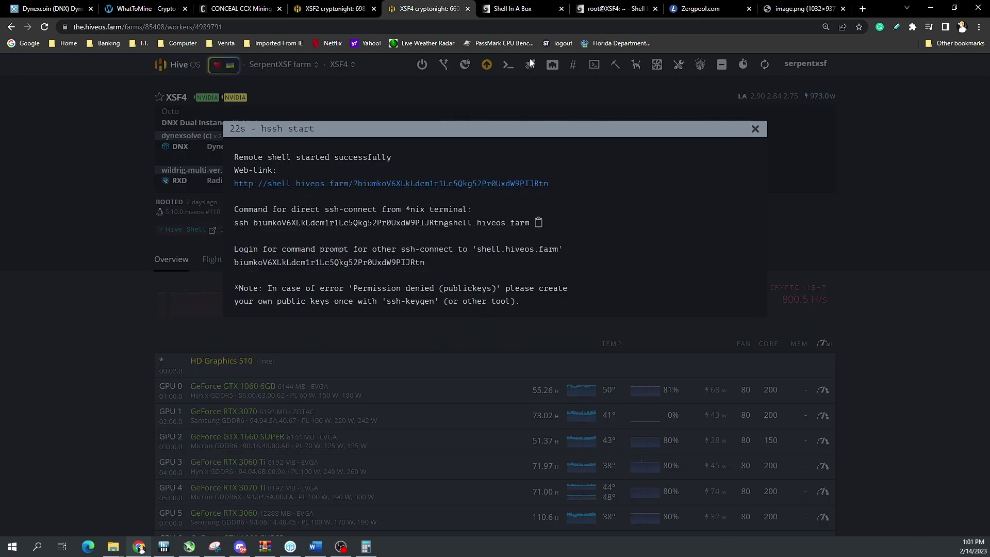
left_click(755, 130)
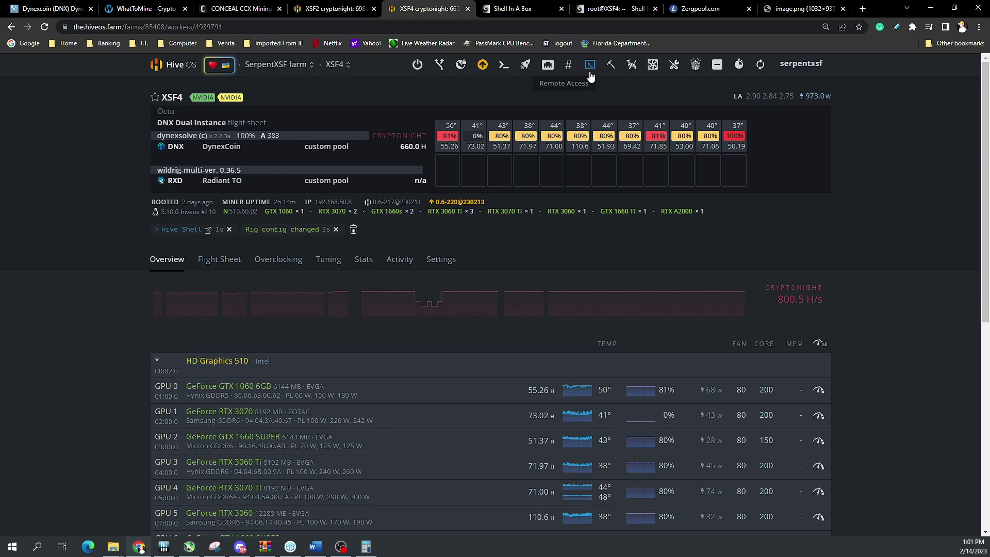
left_click(590, 72)
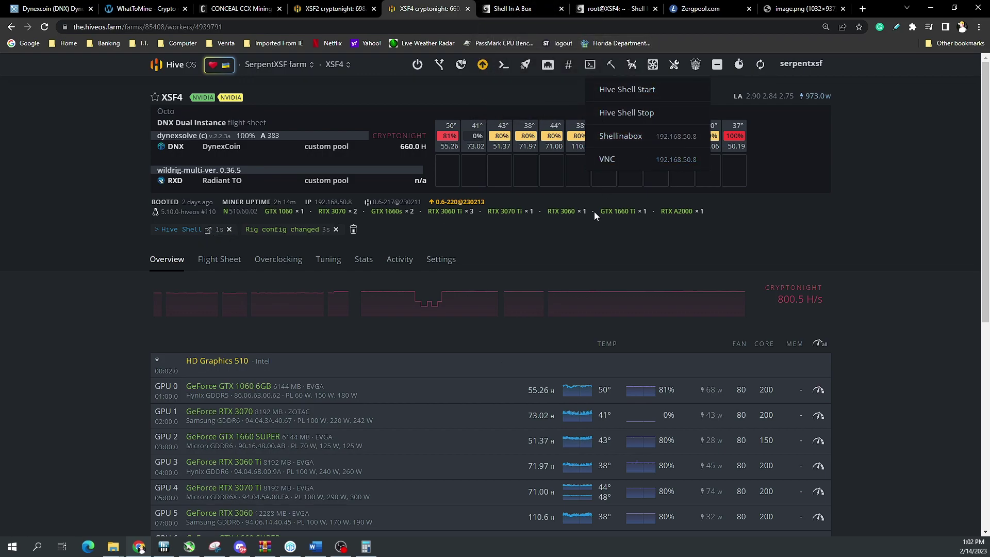
Copy the command nano /home/user/dynex2nd.sh from the Dual Dynex Instance Word document and return to Chrome
key("alt+Tab")
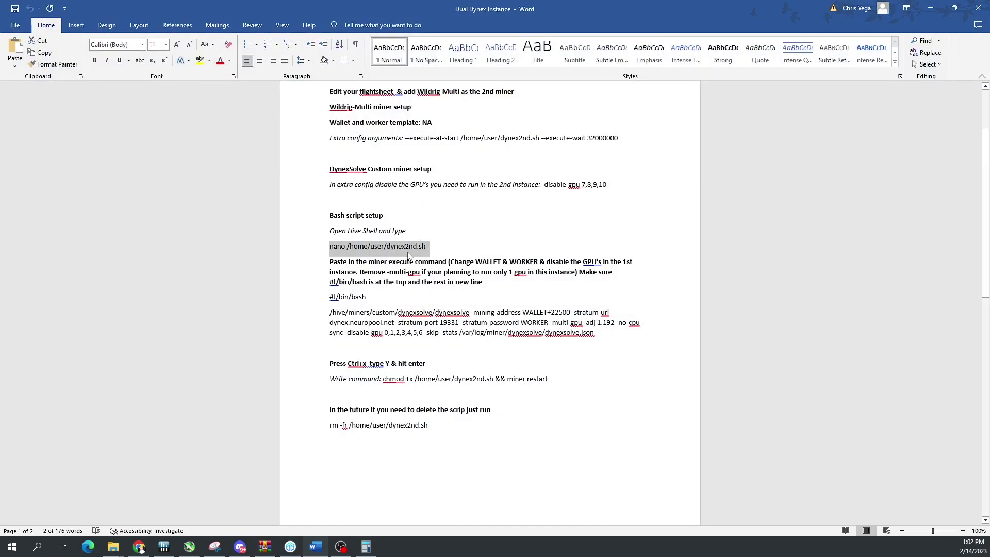
right_click(371, 250)
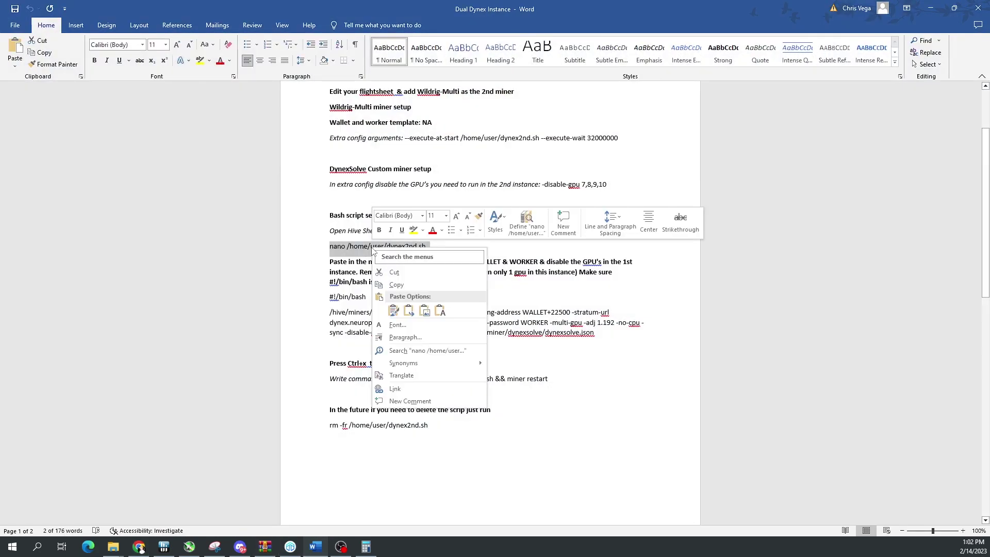
left_click(397, 285)
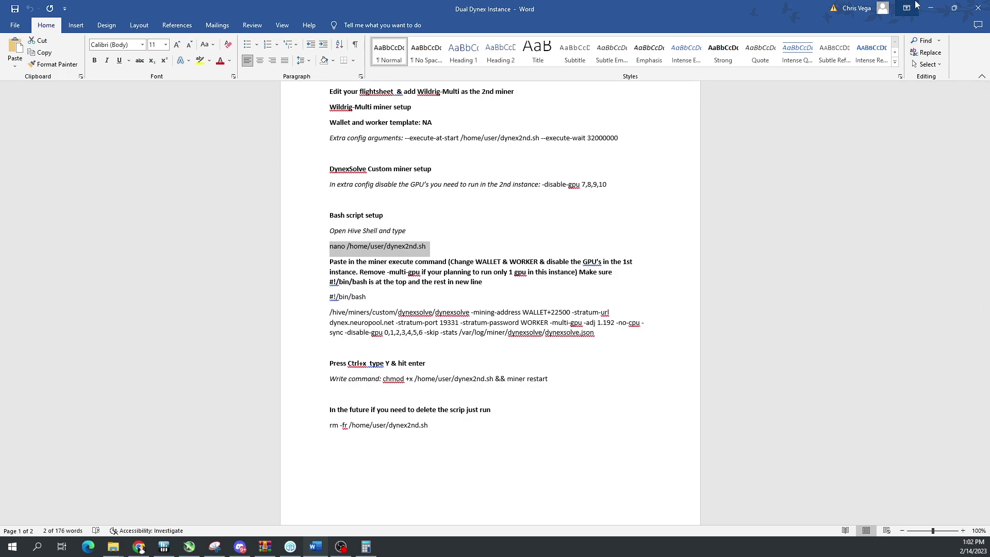
left_click(931, 7)
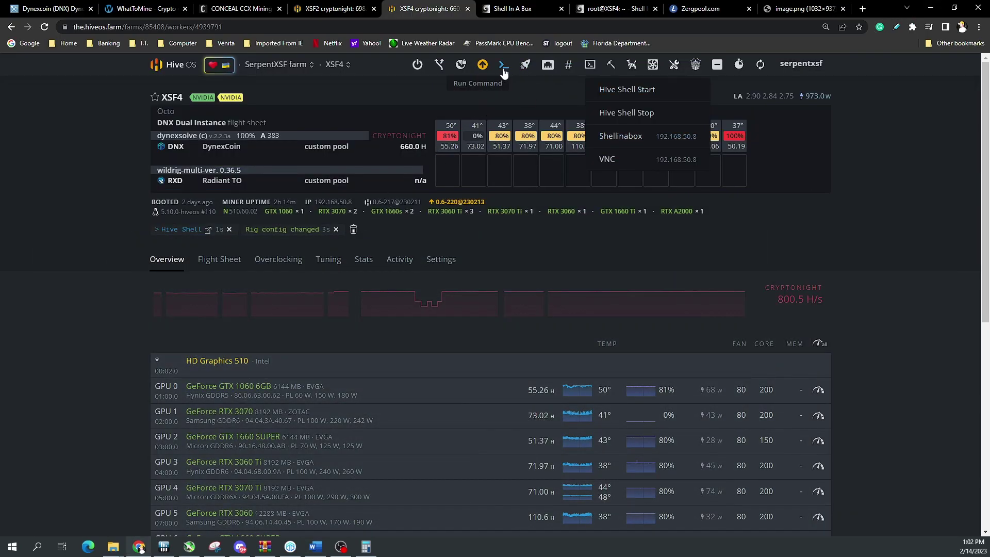
Run nano /home/user/dynex2nd.sh in the XSF4 Hive Shell to open the second-instance script for editing
left_click(516, 8)
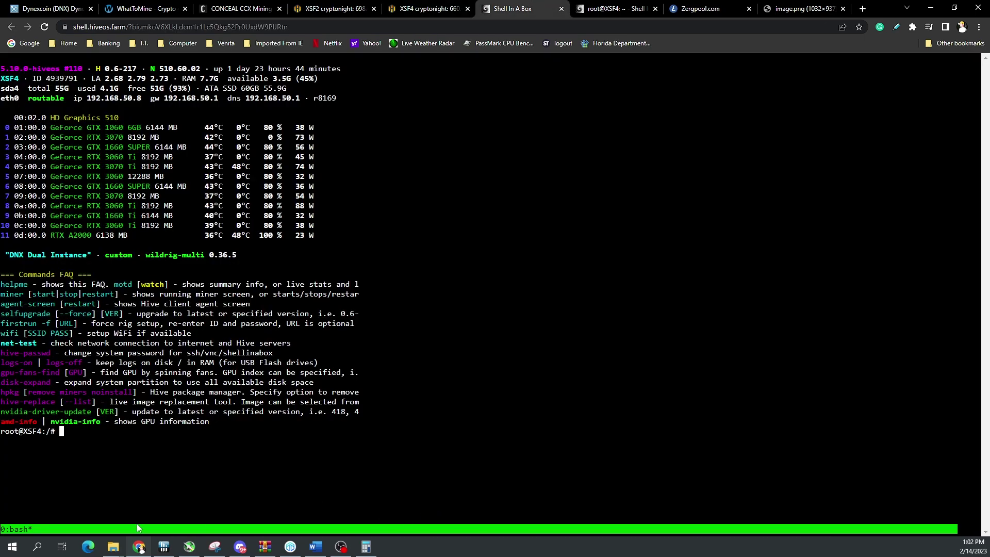
right_click(72, 435)
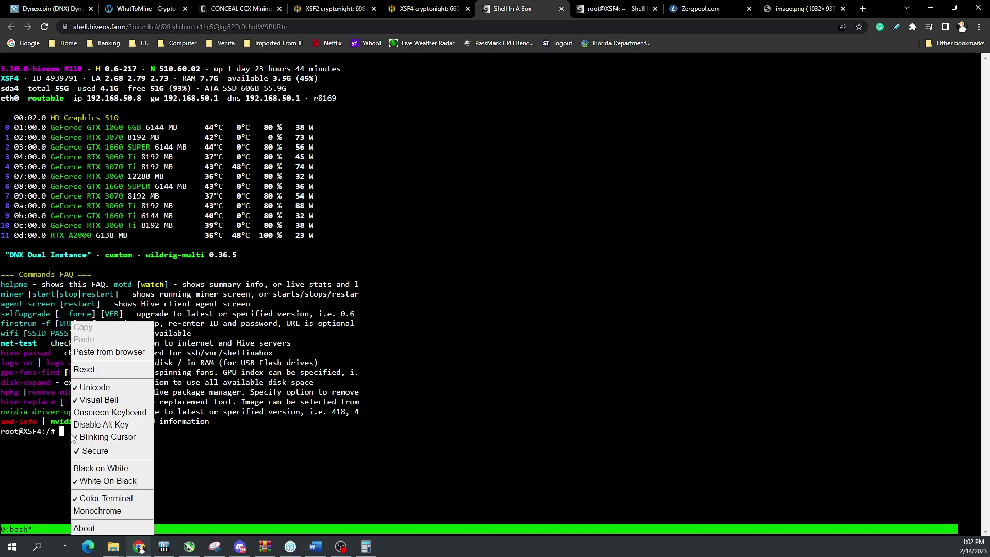
left_click(115, 353)
key("ctrl+v")
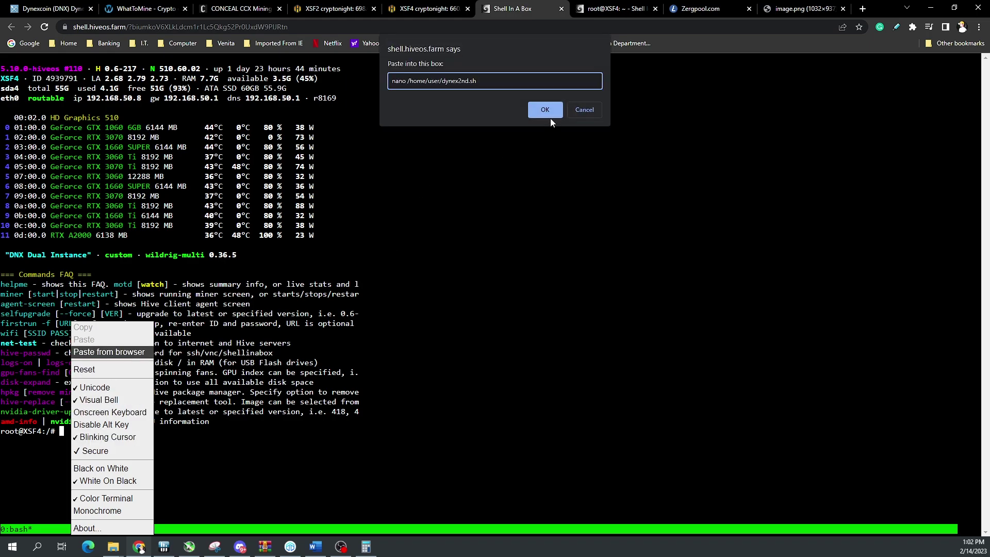
left_click(549, 118)
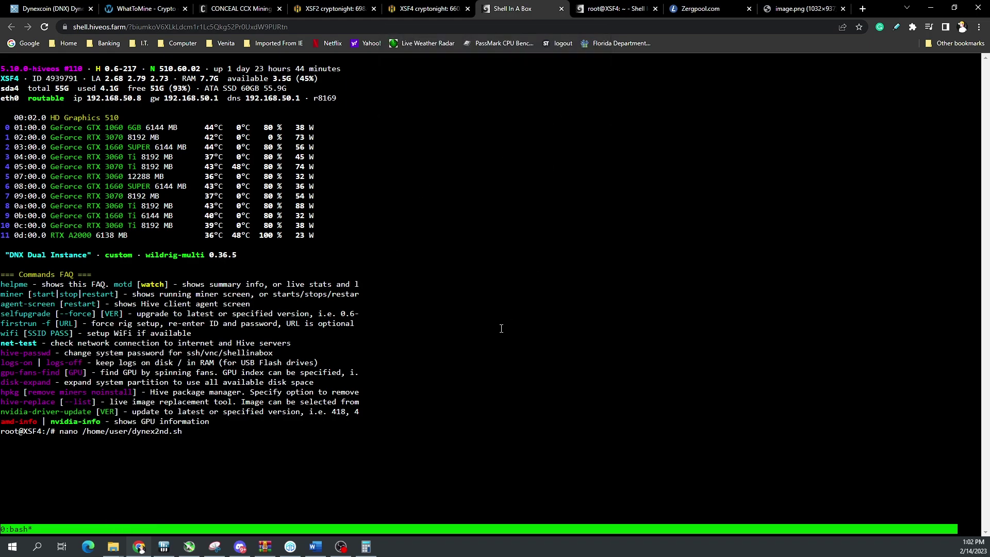
key("Return")
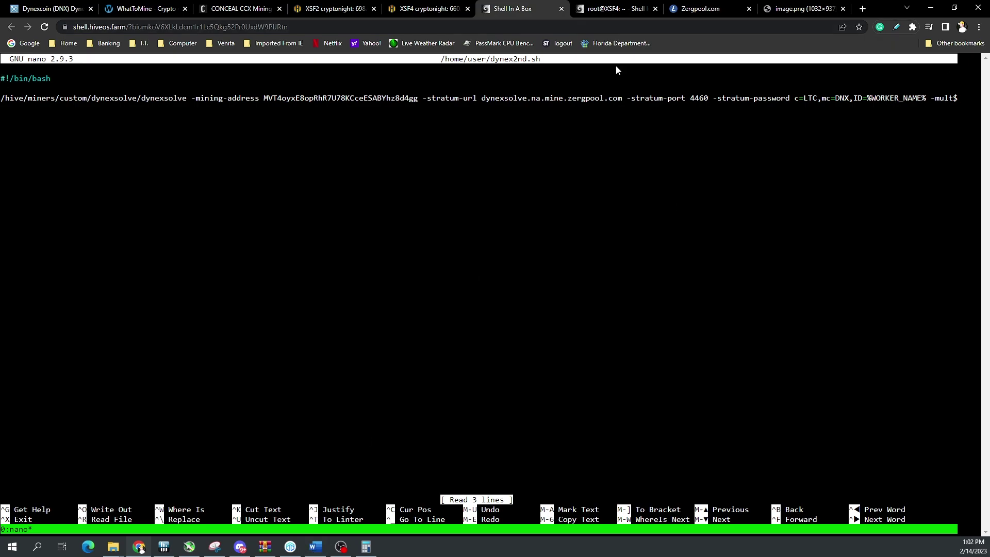
Switch to Discord and examine the guide script's stratum URL, port, worker password, GPU flags and stats path
left_click(240, 547)
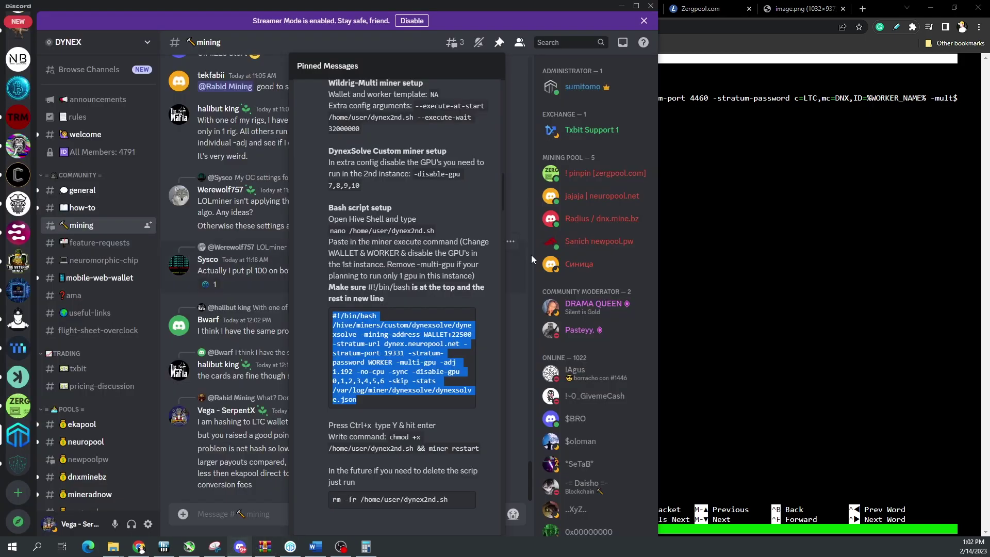
left_click(435, 394)
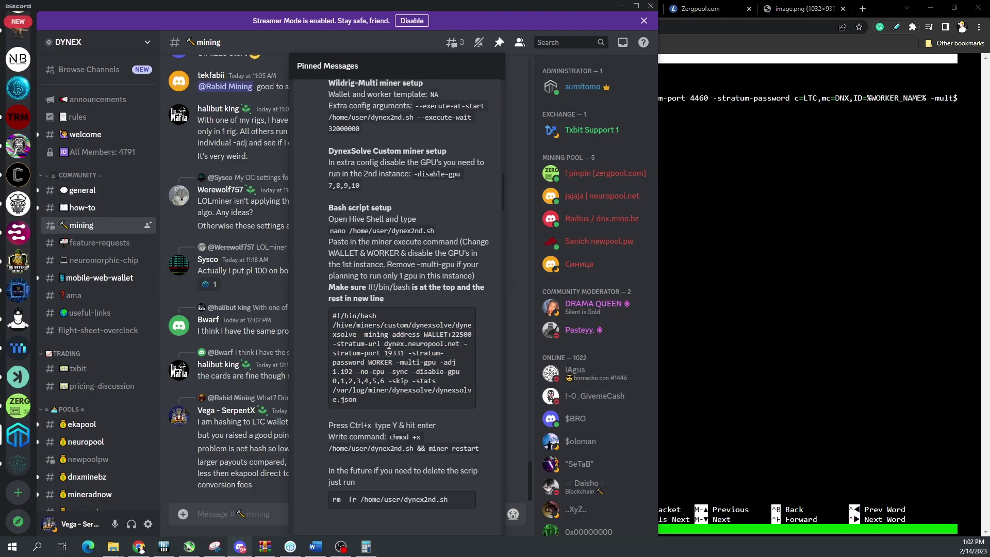
left_click_drag(384, 343, 460, 342)
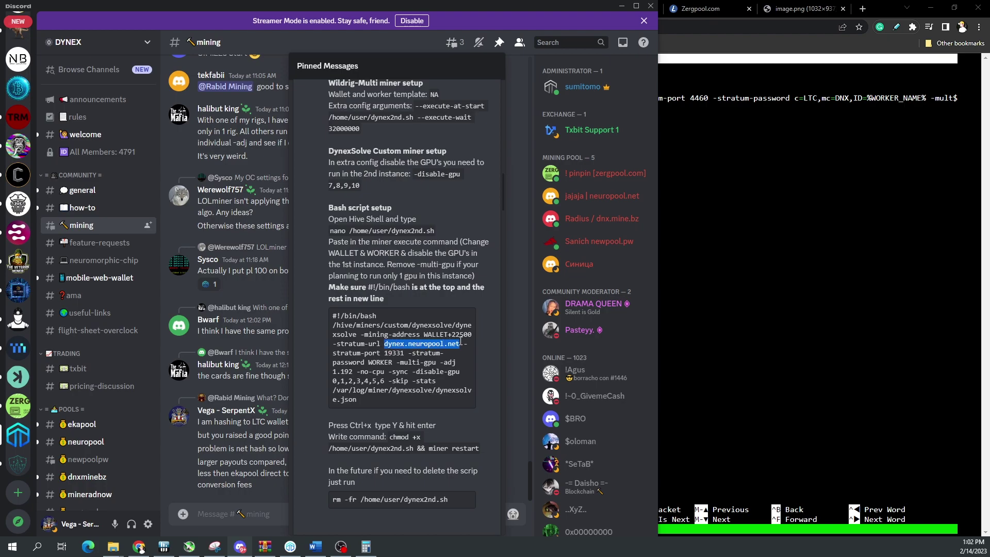
left_click_drag(384, 353, 407, 354)
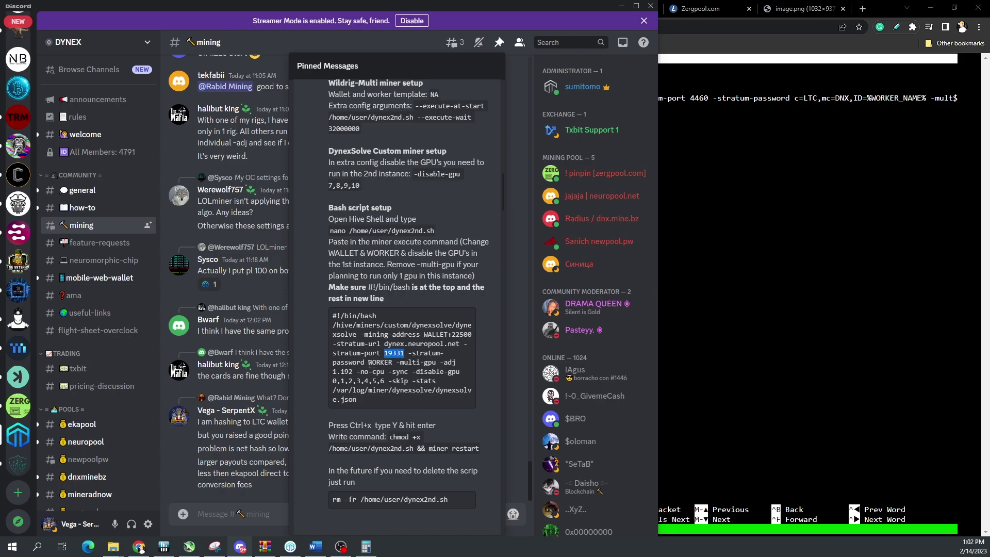
left_click(393, 362)
left_click_drag(393, 362, 370, 362)
left_click_drag(397, 364, 384, 383)
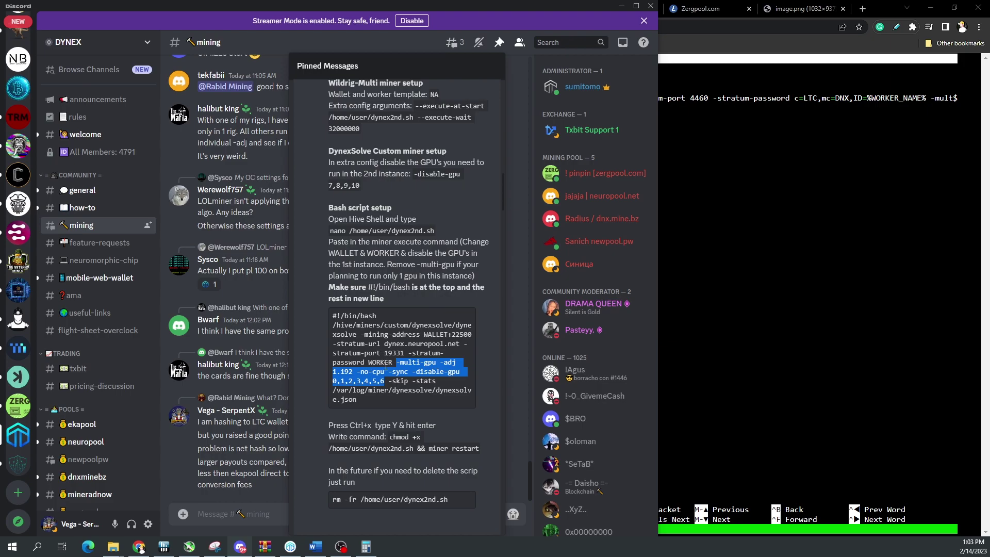
left_click_drag(390, 383, 446, 404)
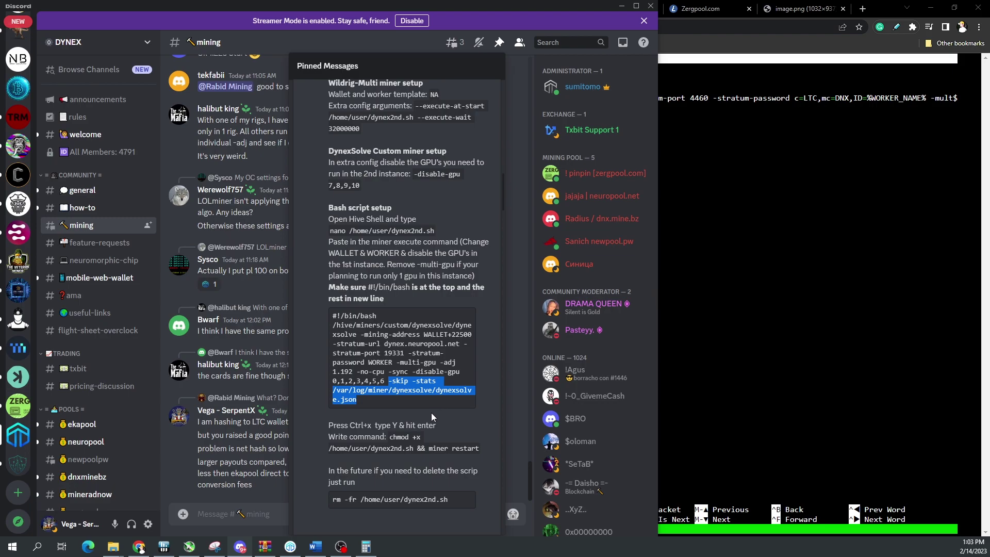
Switch to the Dual Dynex Instance Word document and examine the bash script setup instructions and the miner execute command
left_click(316, 547)
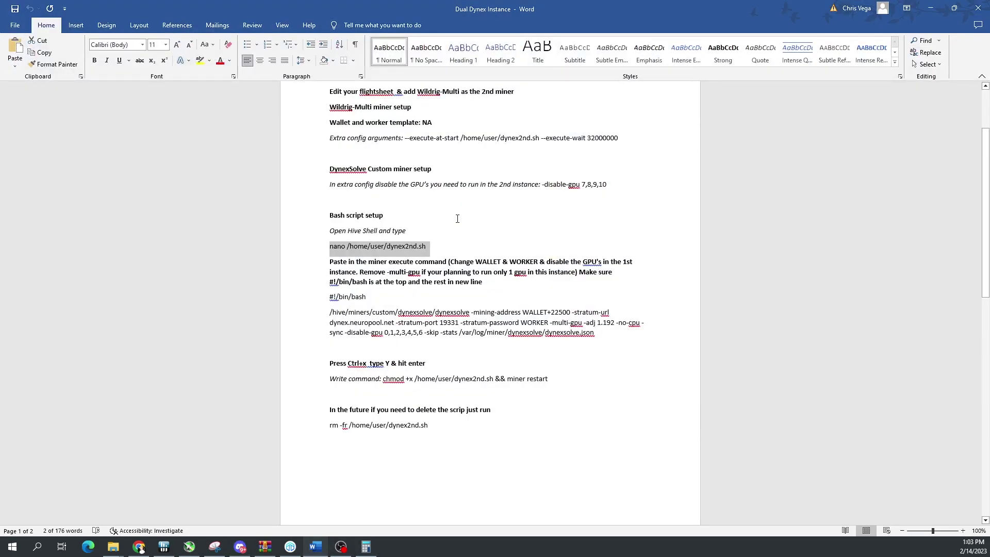
left_click(428, 233)
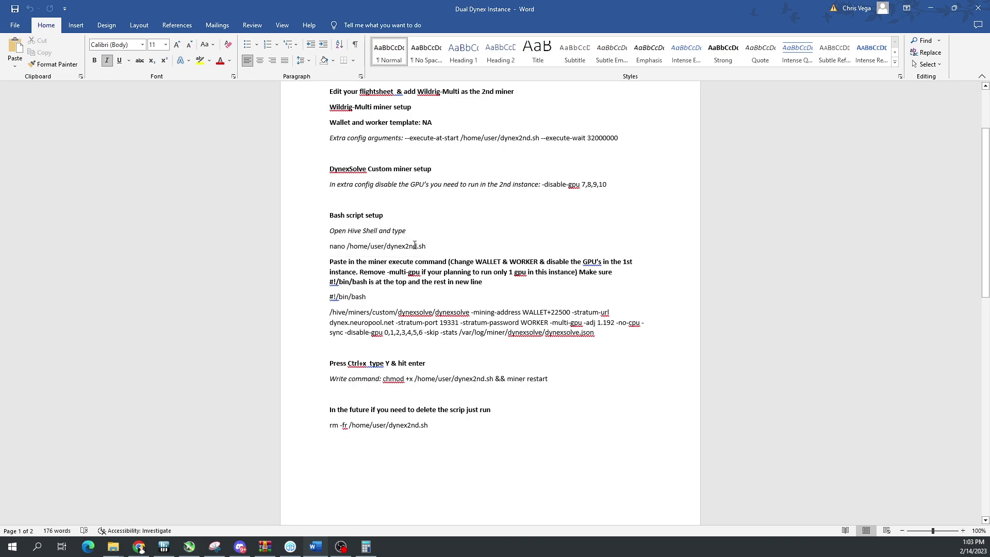
key("ctrl+shift+Left")
key("ctrl+shift+Left")
key("ctrl+shift+Left")
key("ctrl+shift+Left")
key("ctrl+shift+Left")
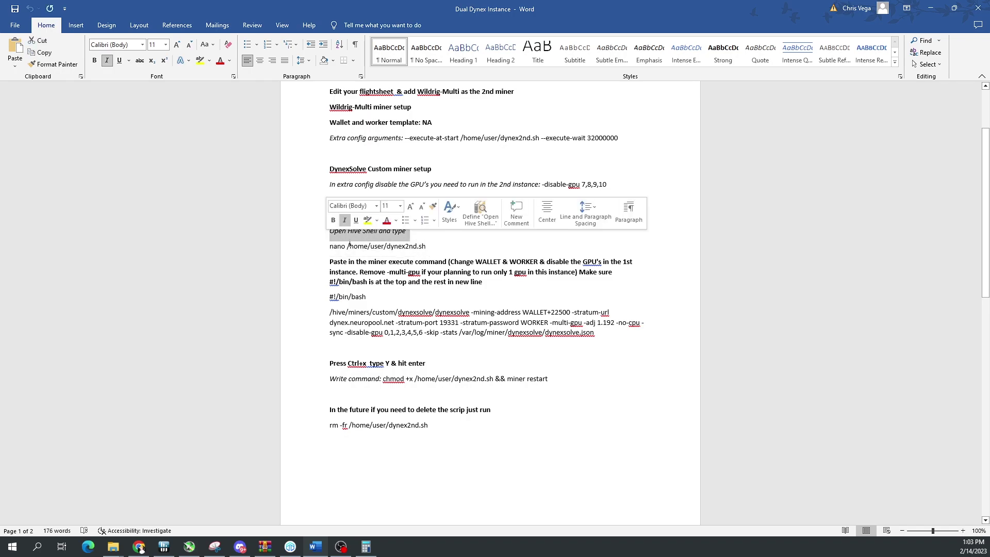
left_click_drag(432, 244, 547, 285)
key("Down")
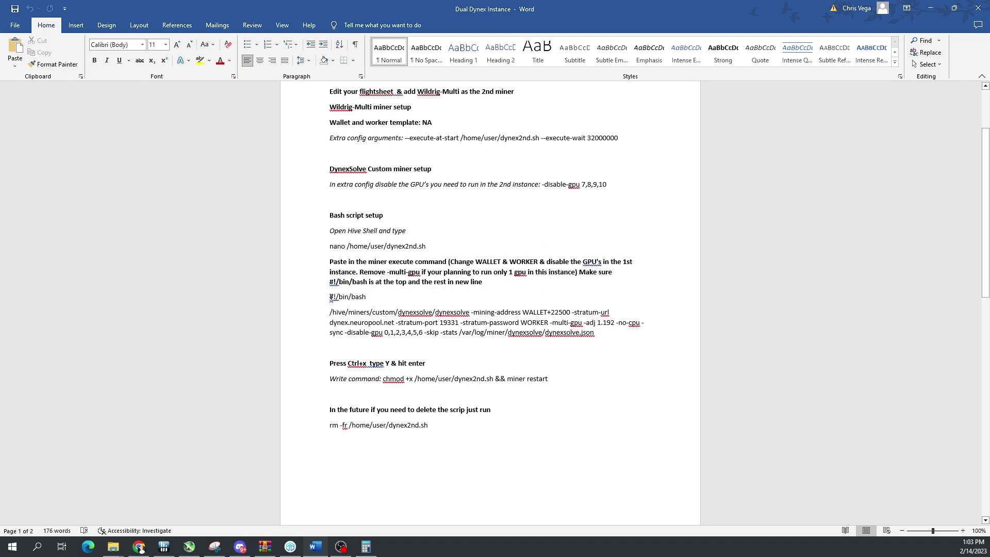
left_click_drag(328, 297, 344, 324)
left_click(312, 370)
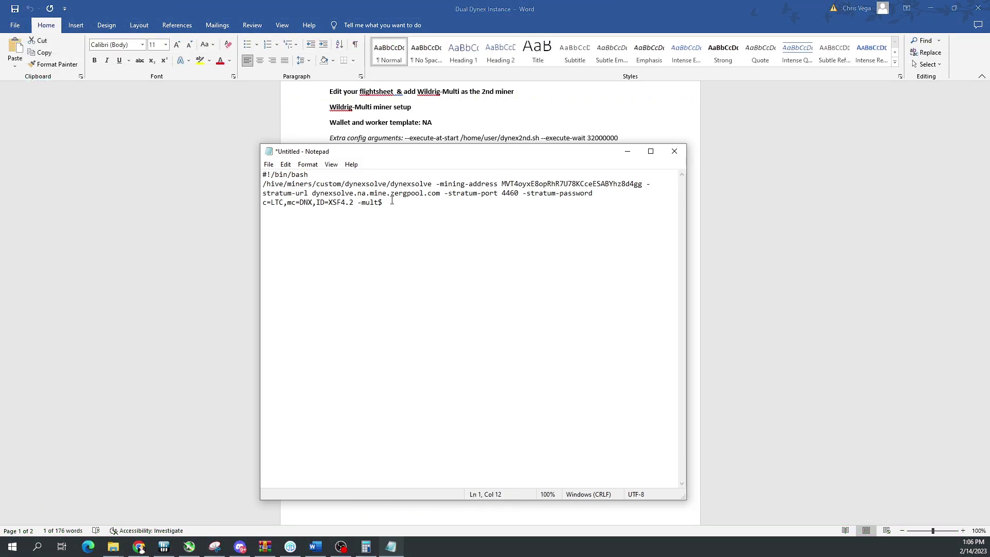
Copy the prepared script from Notepad, including the wallet address, stratum port 4460 and stratum password, and paste it into dynex2nd.sh in nano in Chrome
key("ctrl+a")
key("ctrl+c")
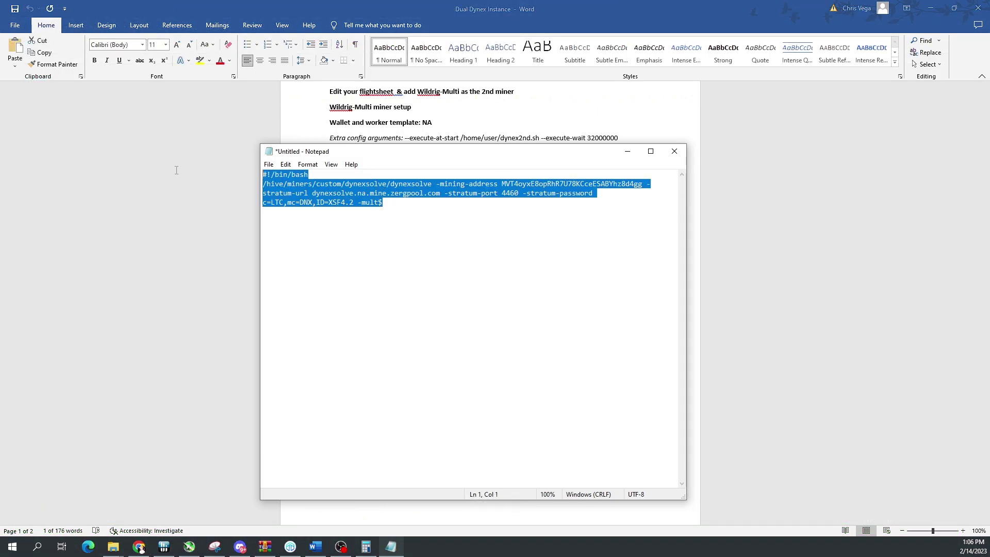
left_click(931, 8)
left_click(29, 78)
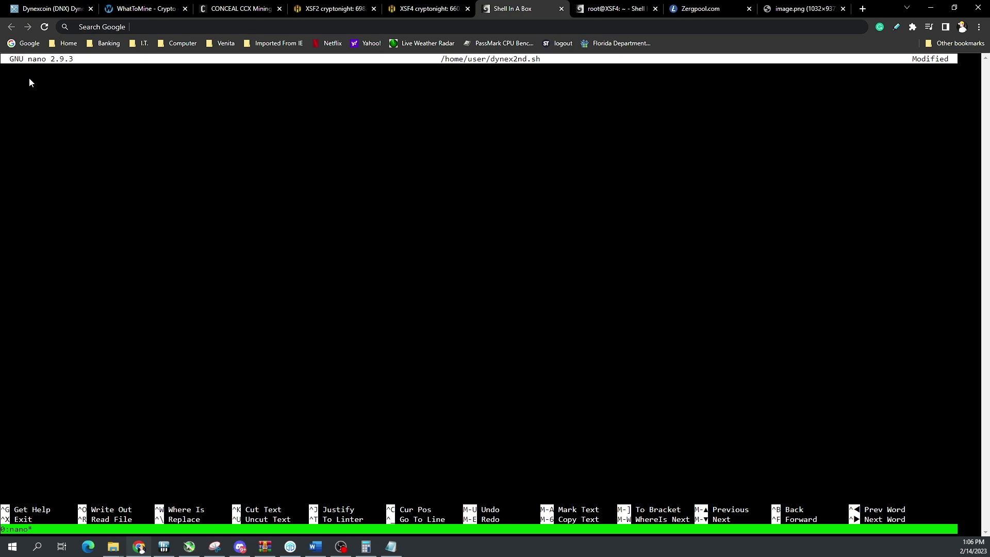
right_click(29, 78)
left_click(67, 109)
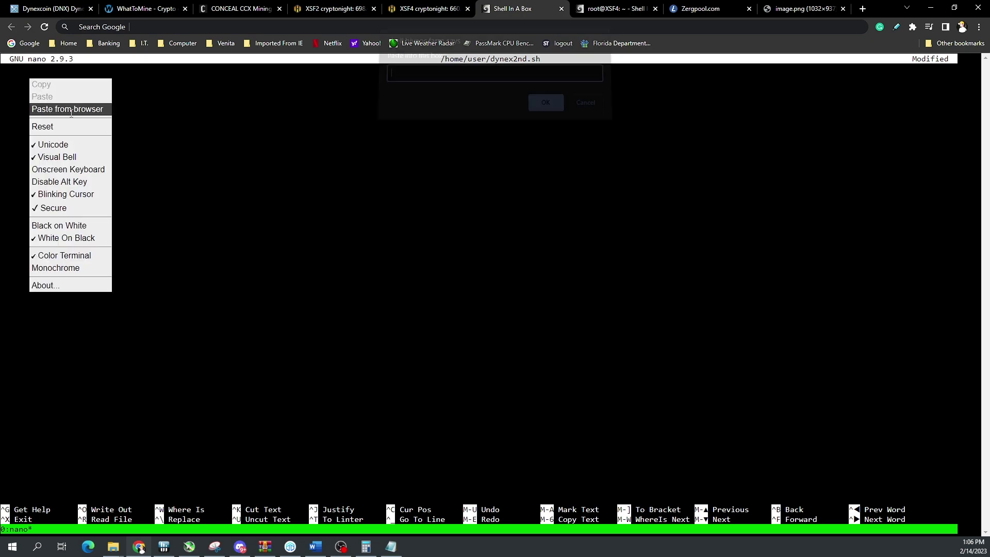
key("ctrl+v")
left_click(546, 110)
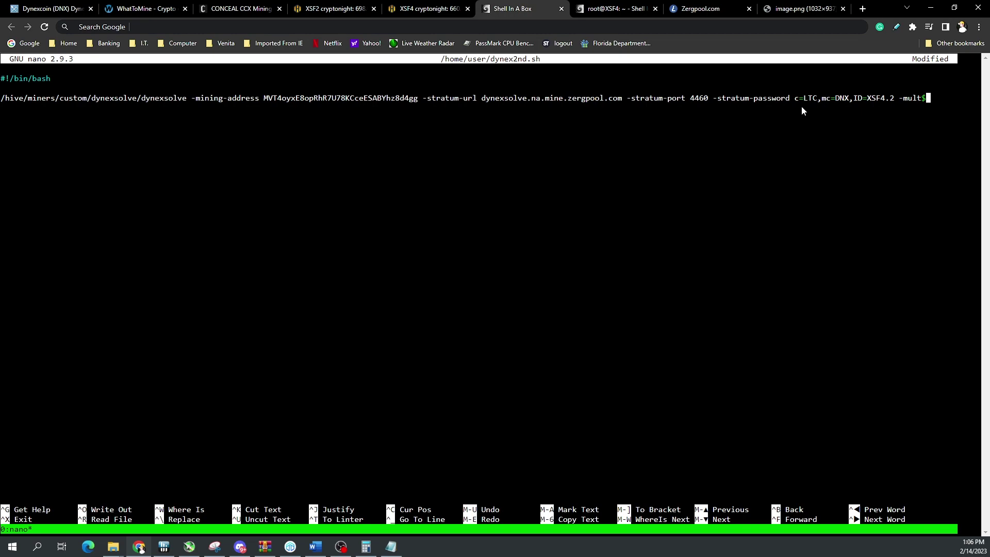
Save the modified /home/user/dynex2nd.sh under the same name and exit nano
key("ctrl+x")
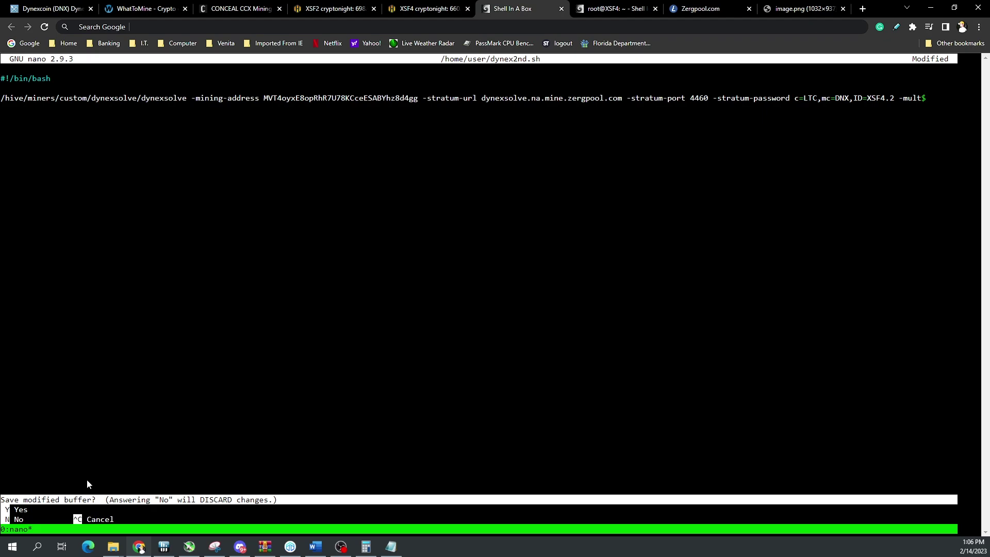
key("y")
key("Return")
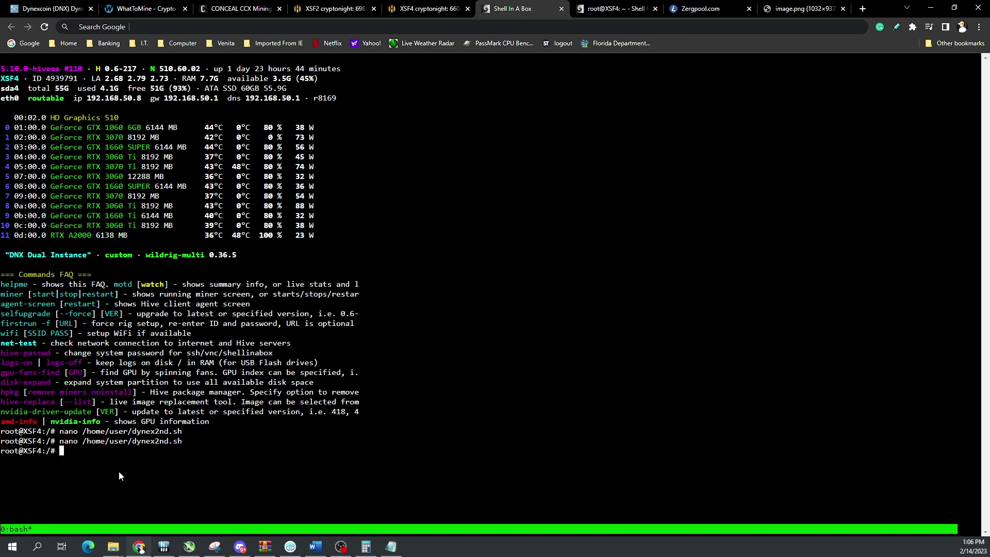
Examine the output of both miner instances in the other XSF4 shell, switching between the custom and wildrig-multi screens
left_click(617, 9)
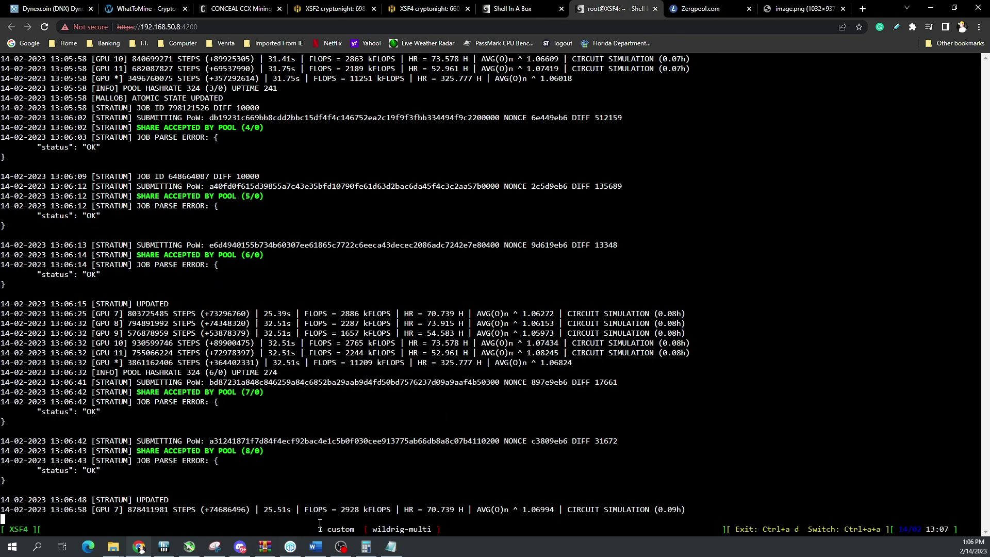
key("ctrl+a")
key("a")
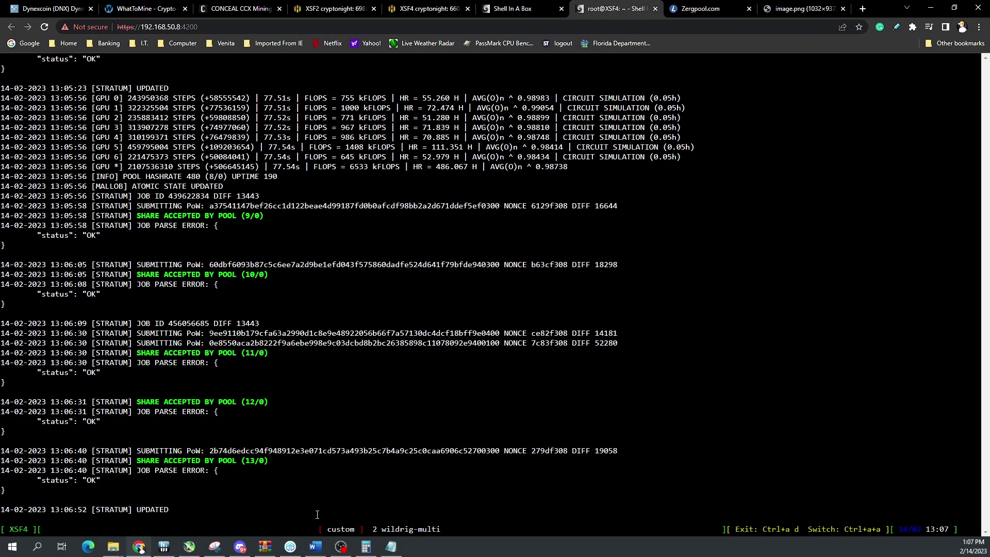
key("ctrl+a")
key("a")
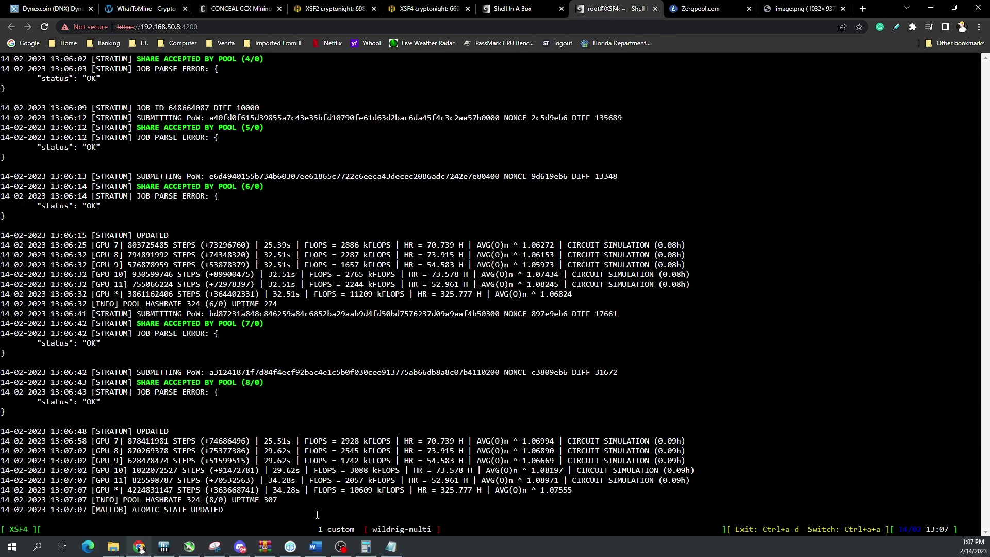
key("ctrl+a")
key("a")
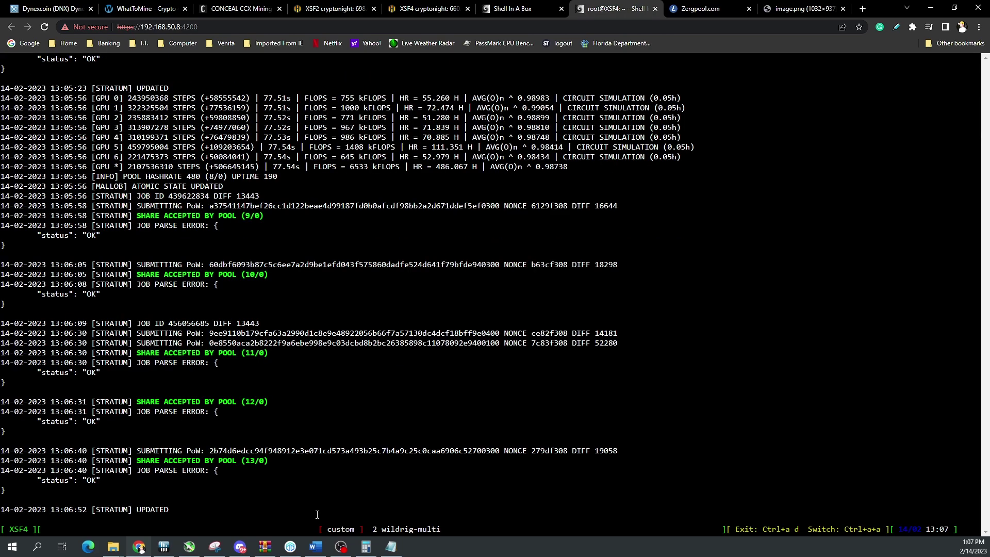
key("ctrl+a")
key("a")
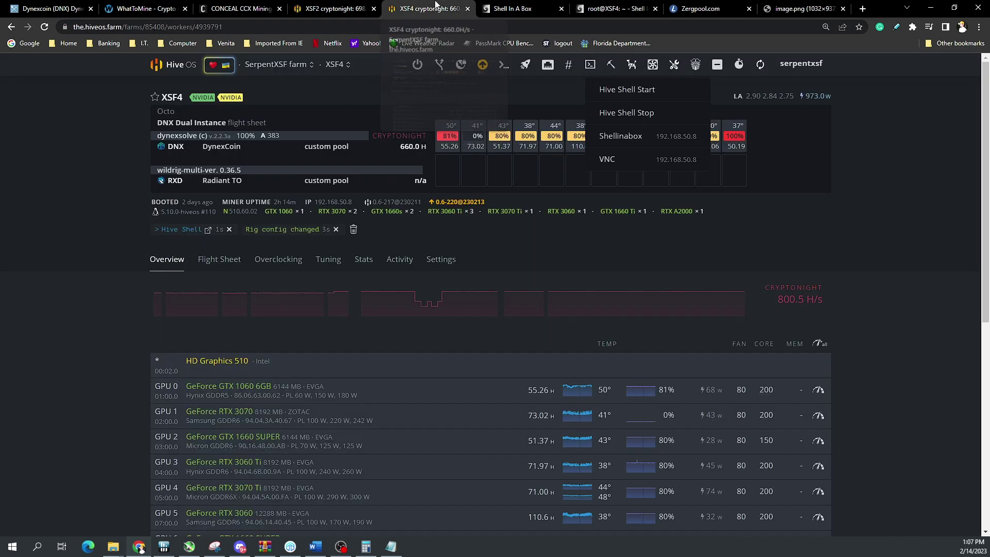
View the XSF4 worker overview in Hive OS and examine the hashrate listed for each GPU
left_click(423, 9)
scroll(934, 345, "down", 2)
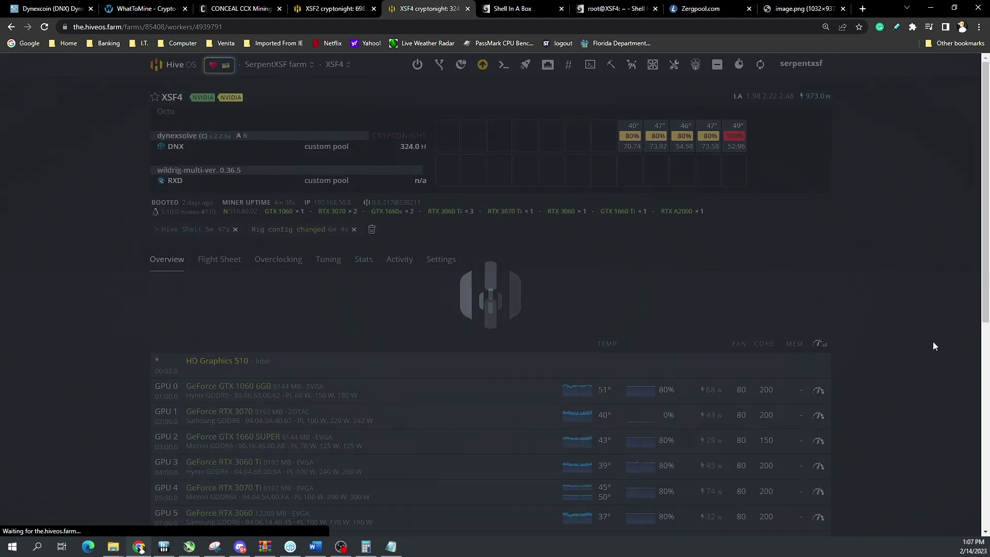
scroll(925, 343, "down", 3)
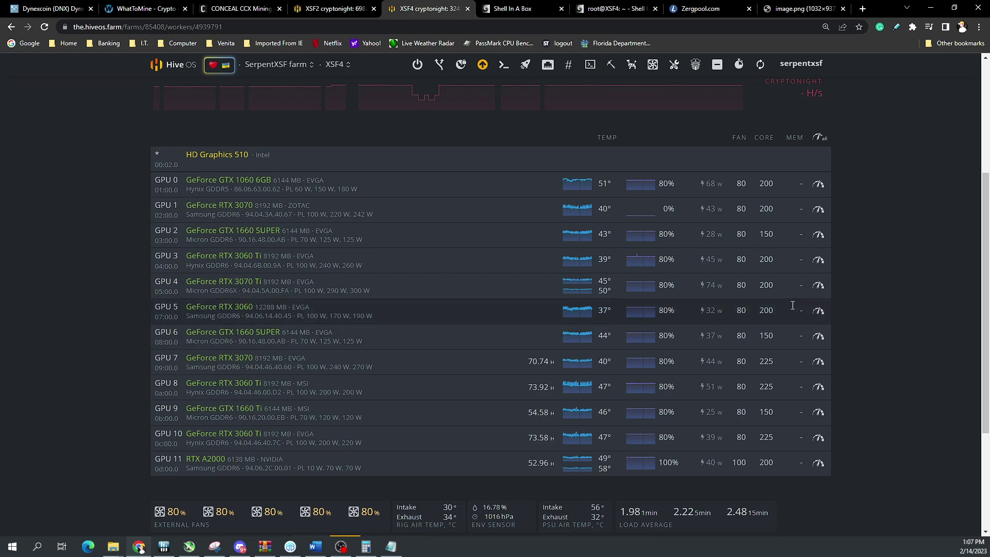
mouse_move(614, 281)
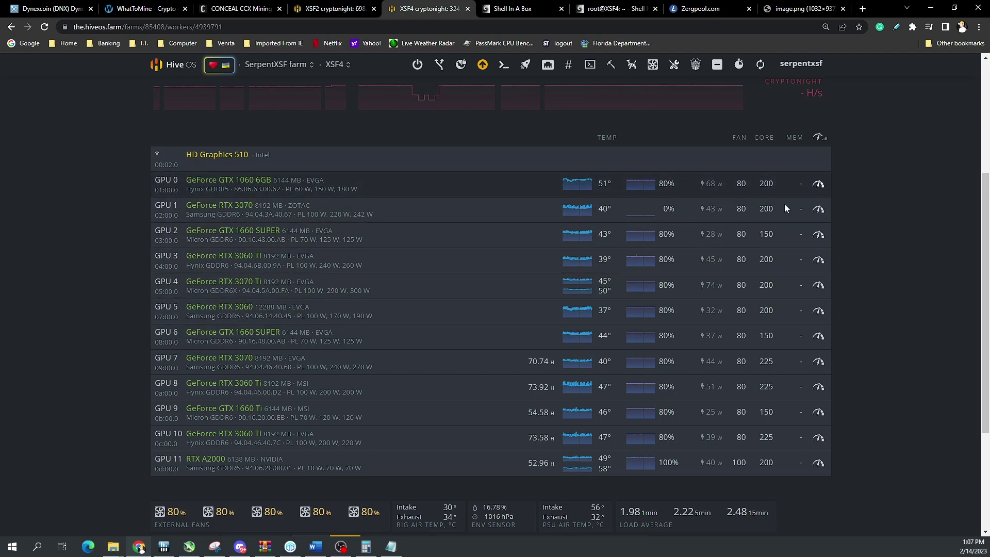
Reapply the existing overclocking configs of GPU 0, GPU 6 and GPU 9 on the XSF4 worker
left_click(823, 186)
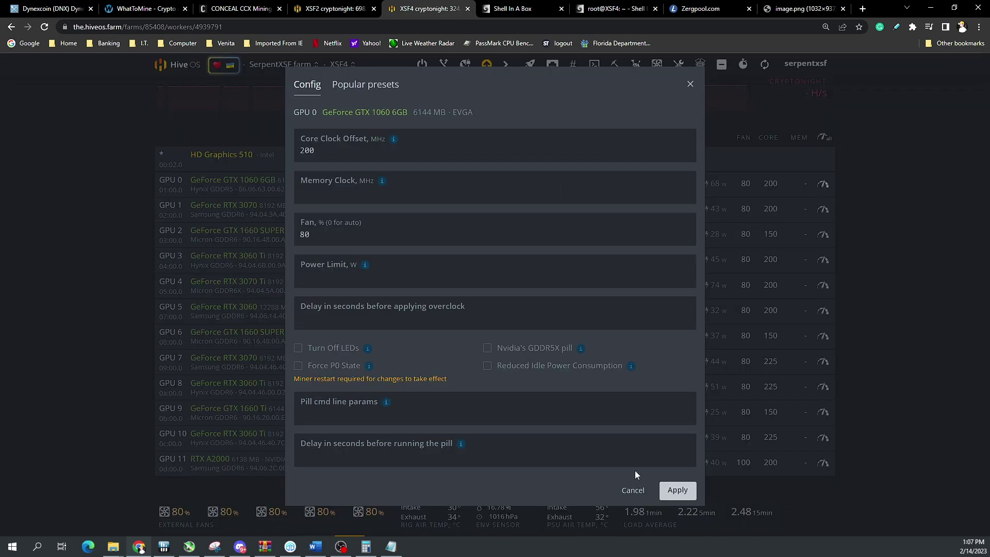
left_click(671, 491)
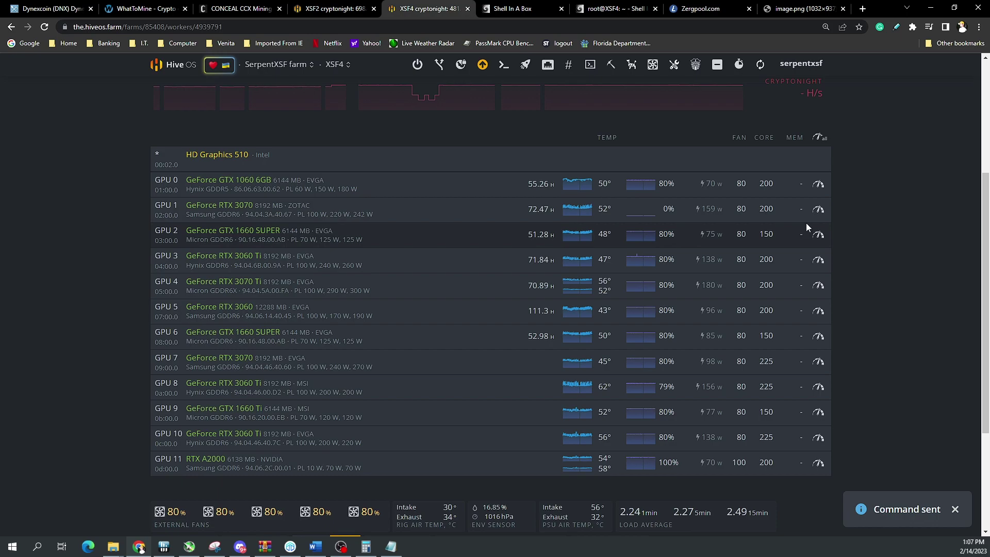
left_click(819, 338)
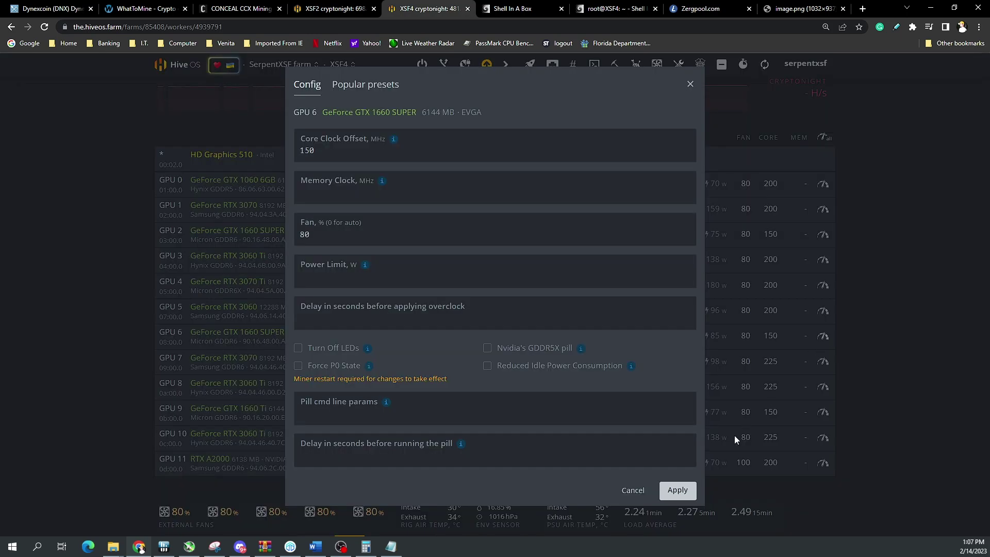
left_click(677, 491)
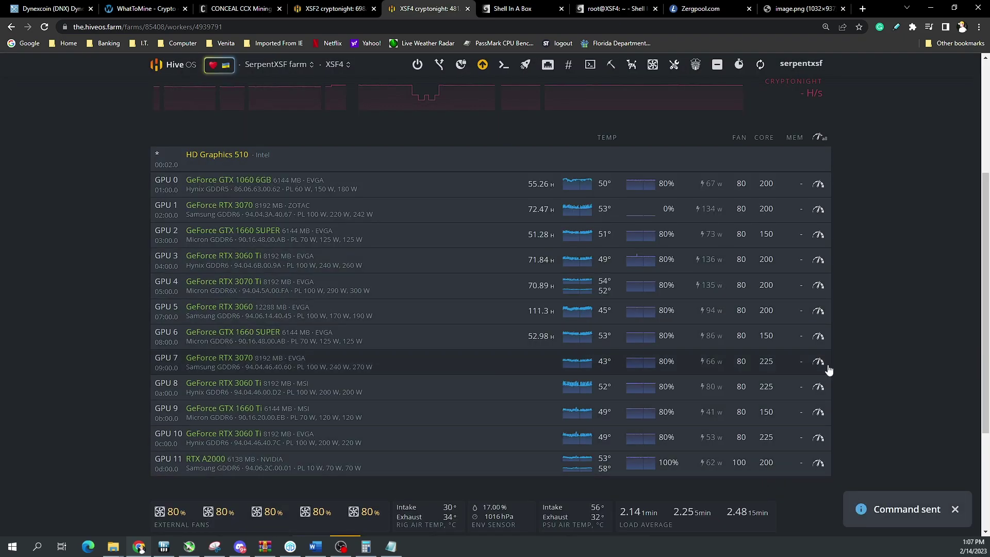
left_click(819, 412)
left_click(676, 491)
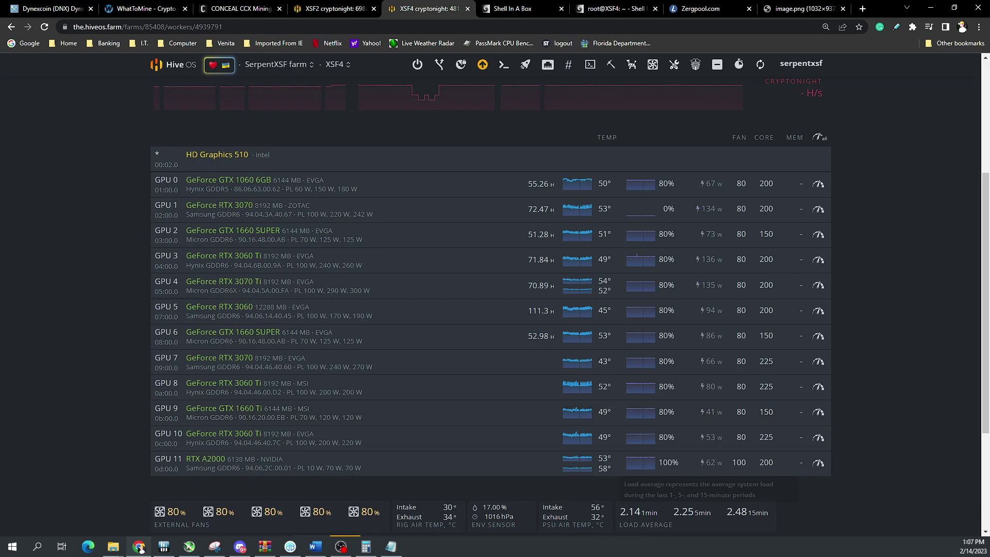
Review the second-instance script in Notepad and return to the XSF4 worker page in Chrome
left_click(391, 546)
left_click(617, 199)
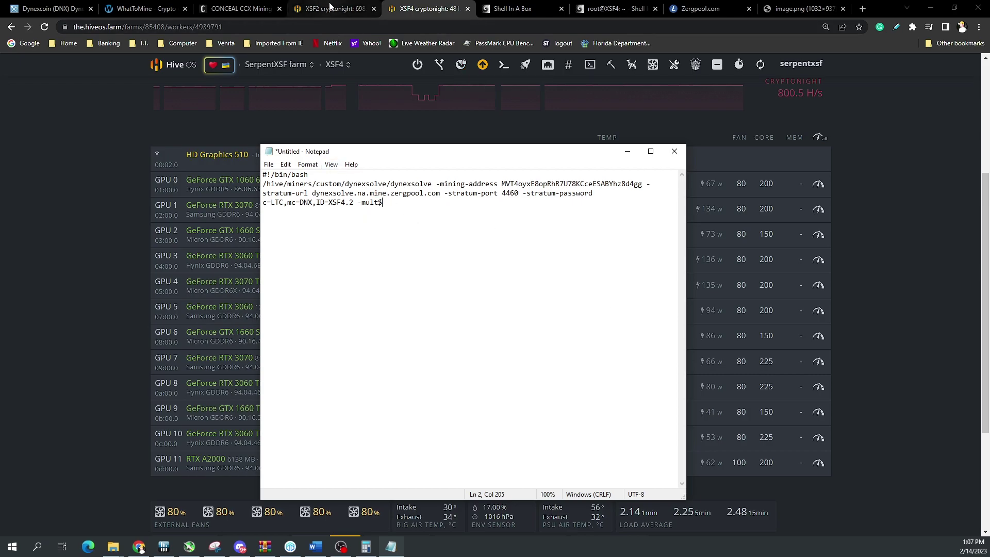
left_click(428, 9)
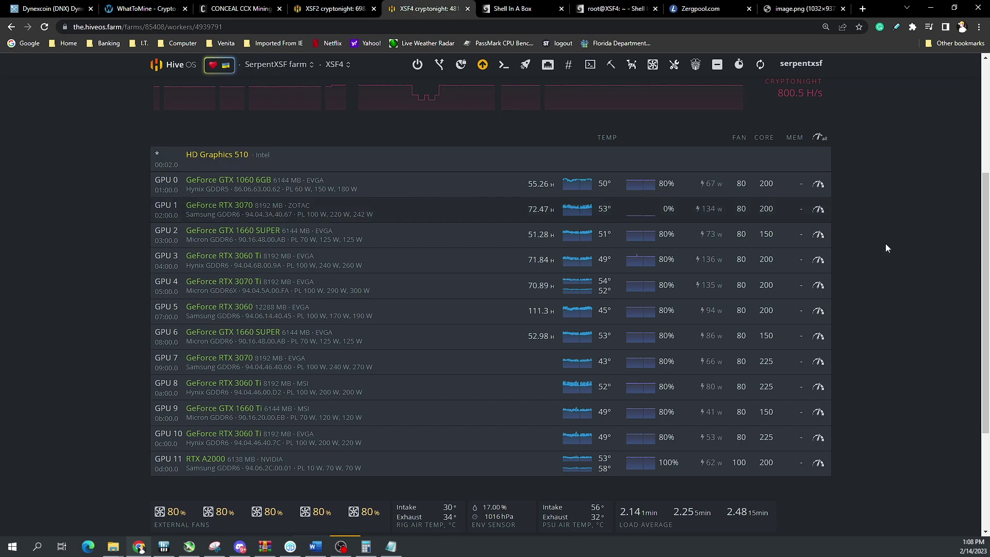
Compare the total GPU hashrate and pool hashrate of the custom miner instance in the XSF4 miner shell
key("ctrl+Tab")
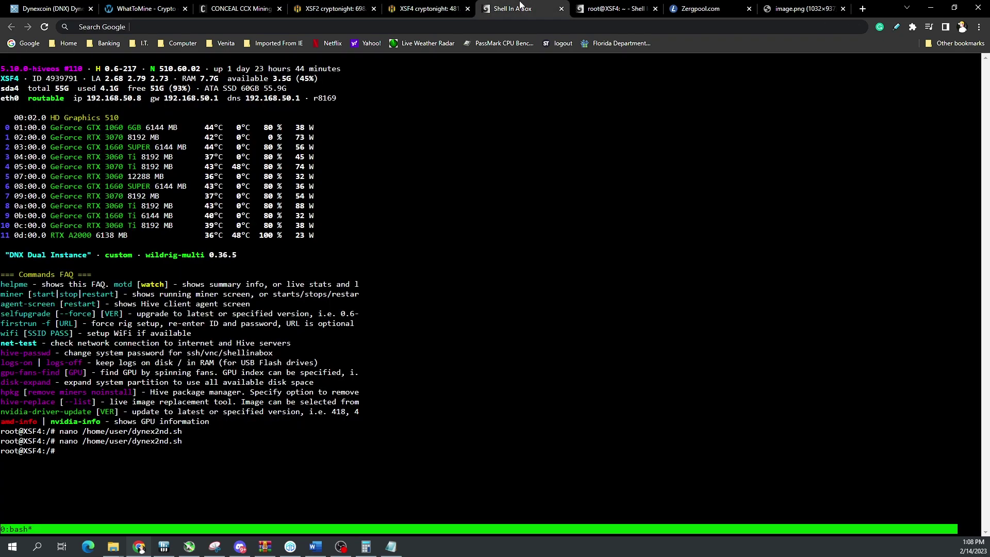
key("ctrl+Tab")
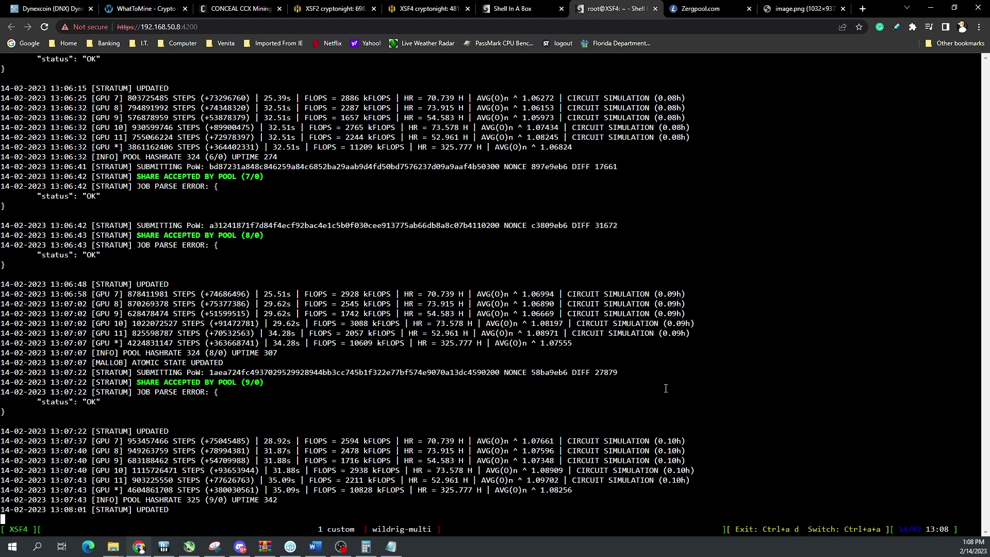
key("ctrl+a")
key("a")
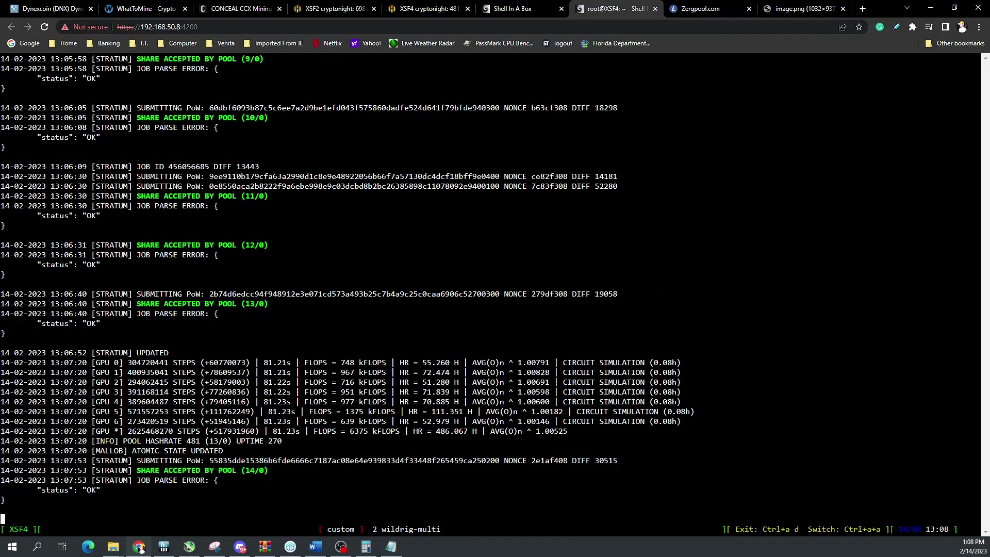
left_click_drag(415, 432, 468, 432)
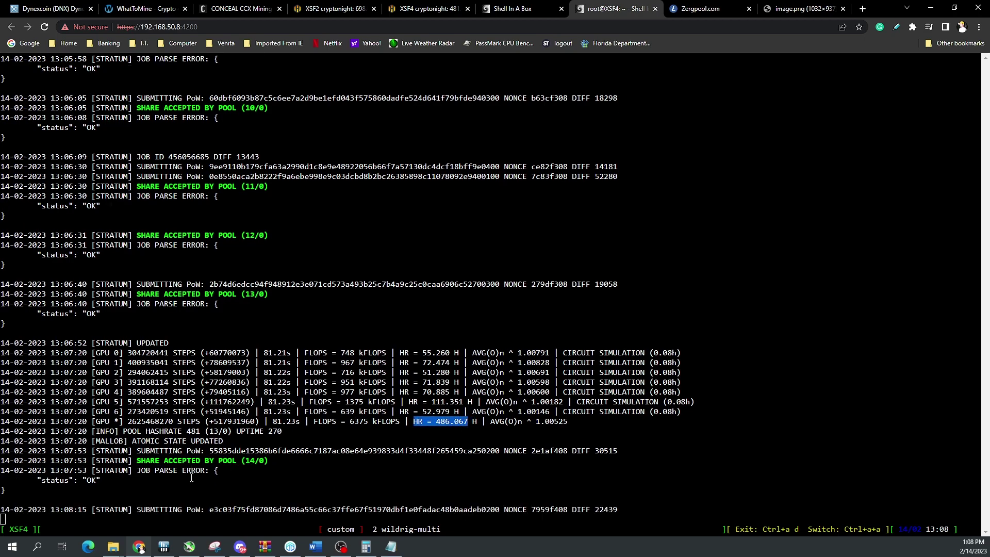
left_click_drag(120, 372, 202, 372)
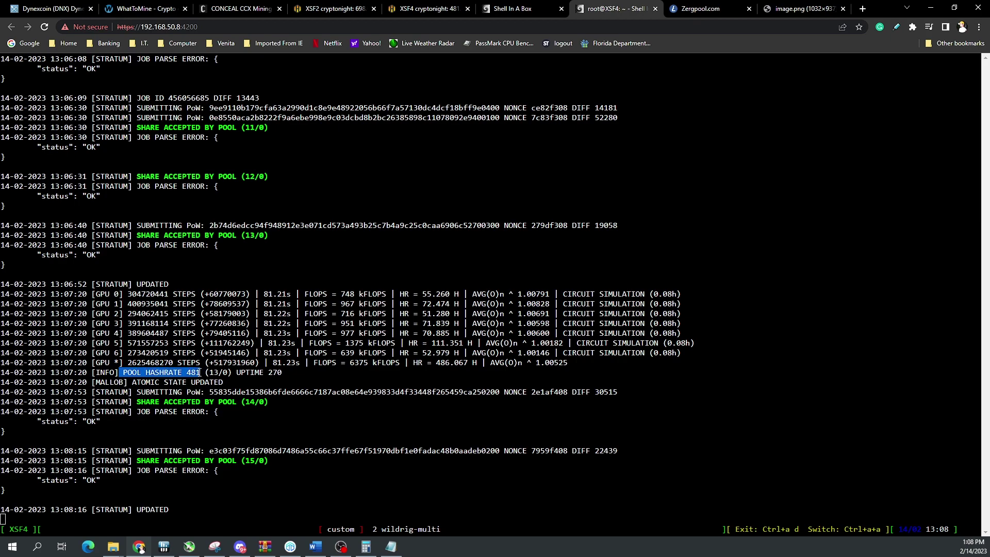
left_click_drag(414, 363, 469, 365)
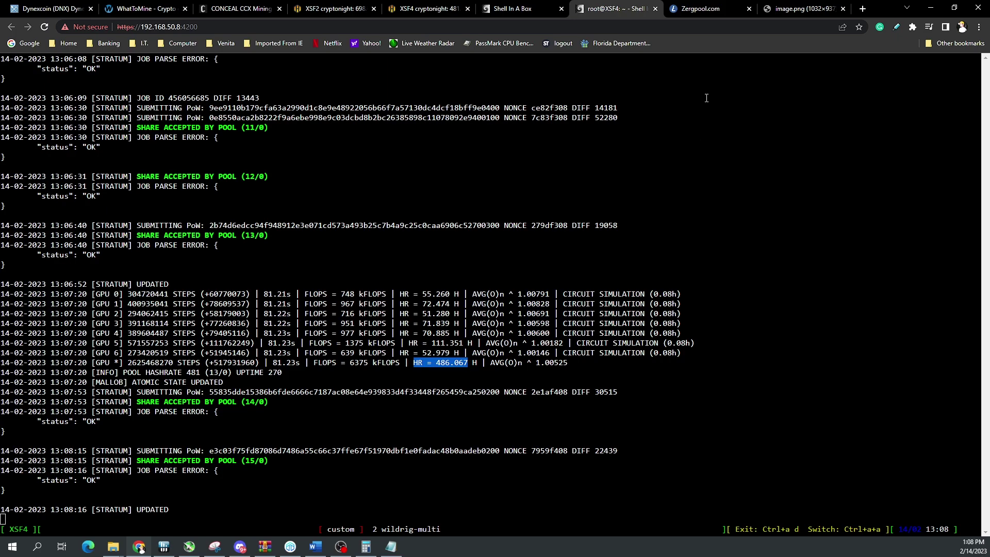
Compare the total GPU hashrate and pool hashrate of the second instance on the wildrig-multi screen
key("ctrl+a")
key("a")
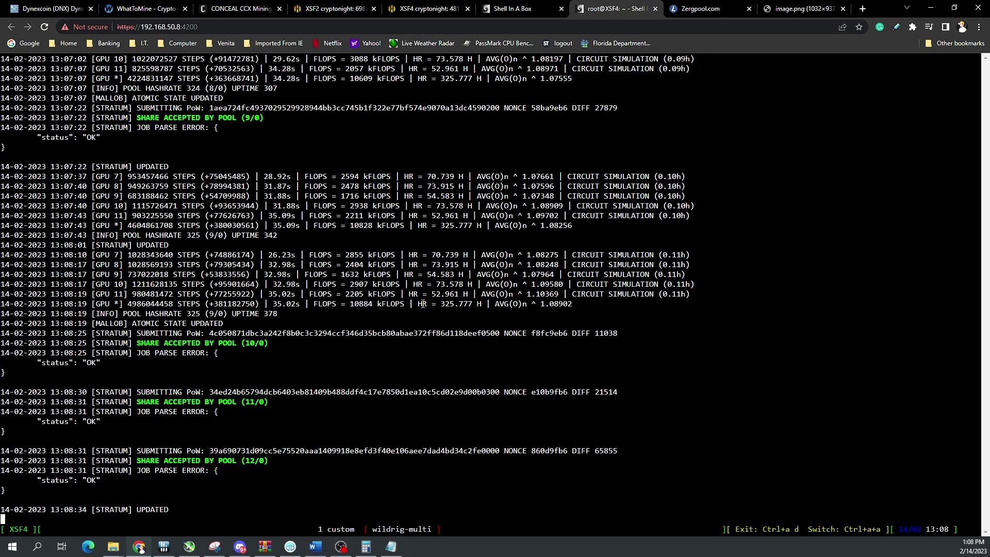
left_click_drag(417, 303, 472, 290)
left_click(354, 274)
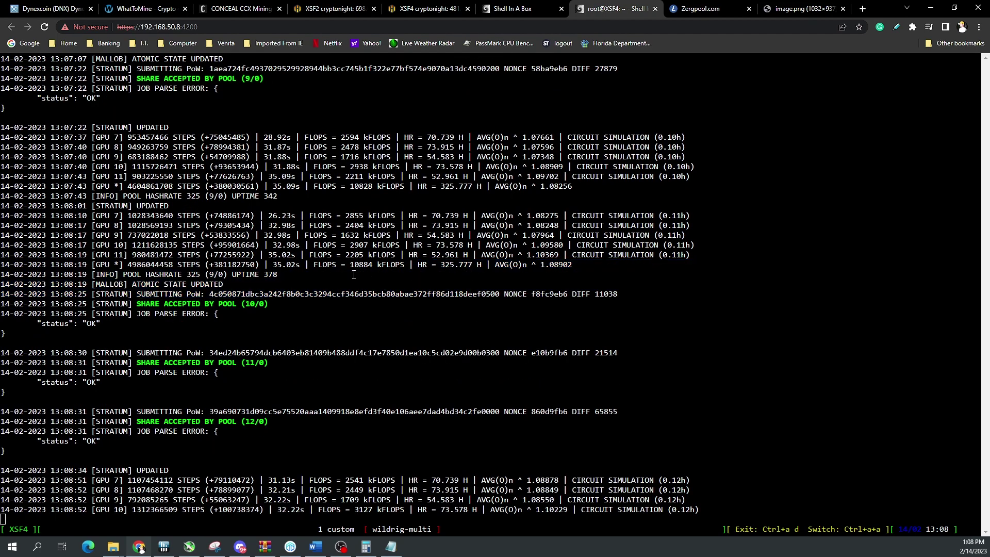
left_click_drag(124, 274, 199, 275)
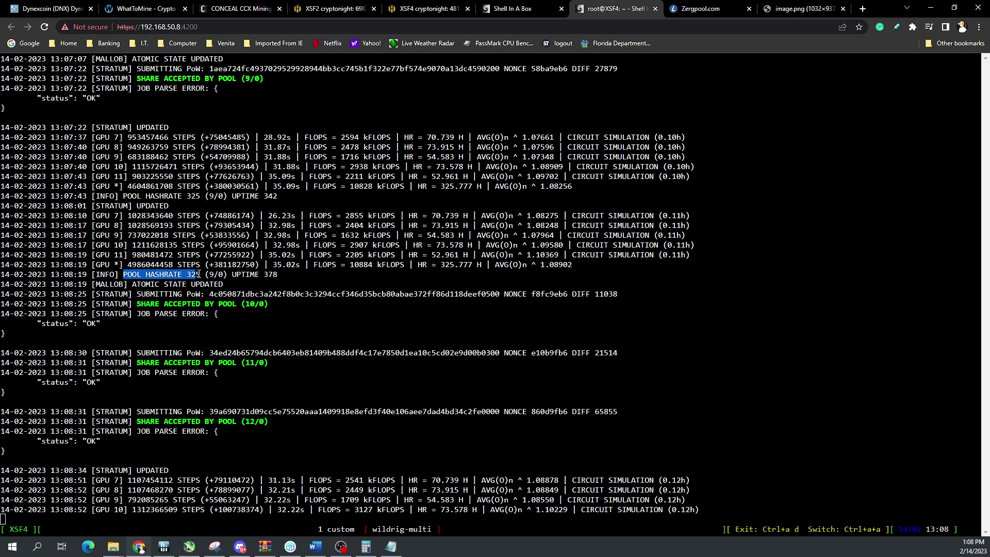
Refresh the Zergpool wallet page and compare the hashrates of the XSF4 and %WORKER_NAME% worker entries
left_click(683, 9)
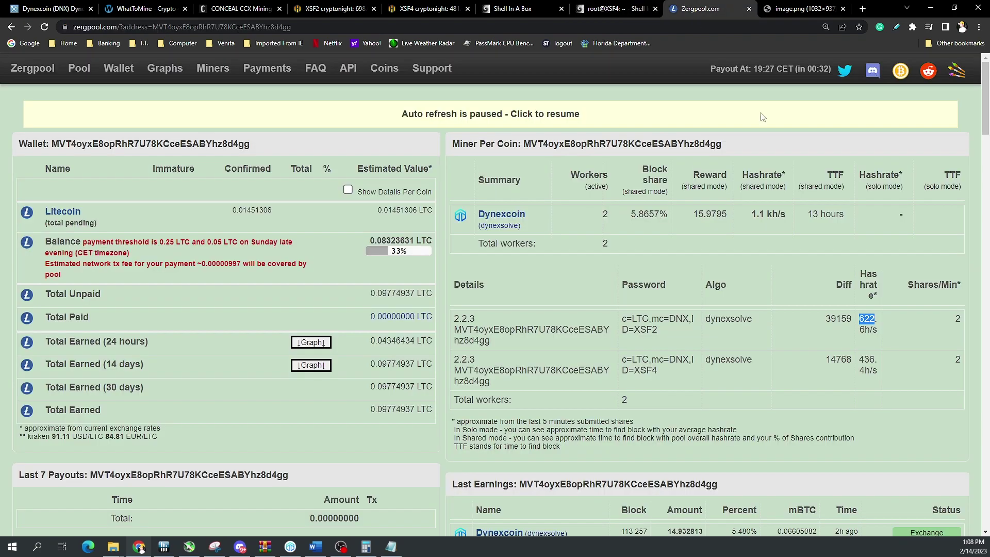
left_click(846, 423)
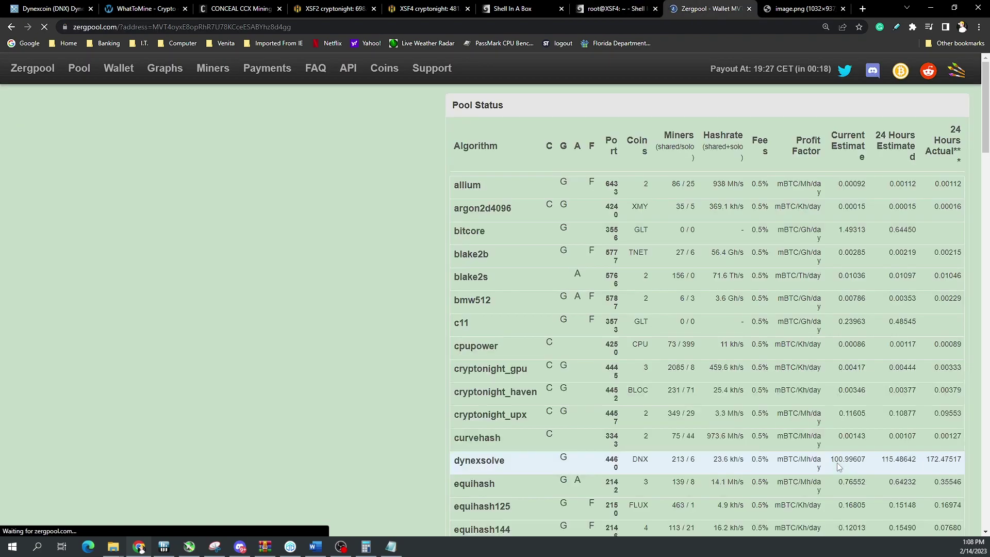
left_click_drag(652, 303, 634, 291)
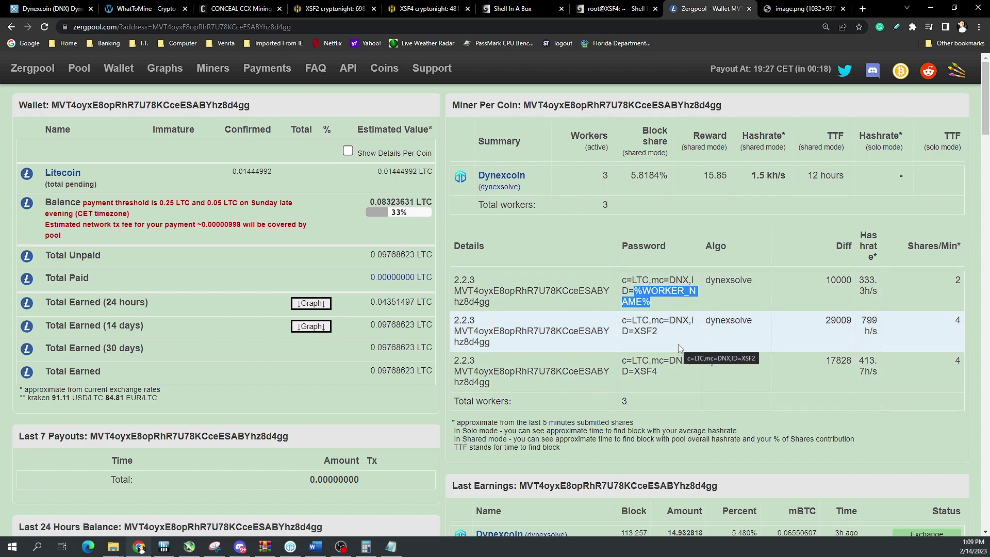
left_click(707, 386)
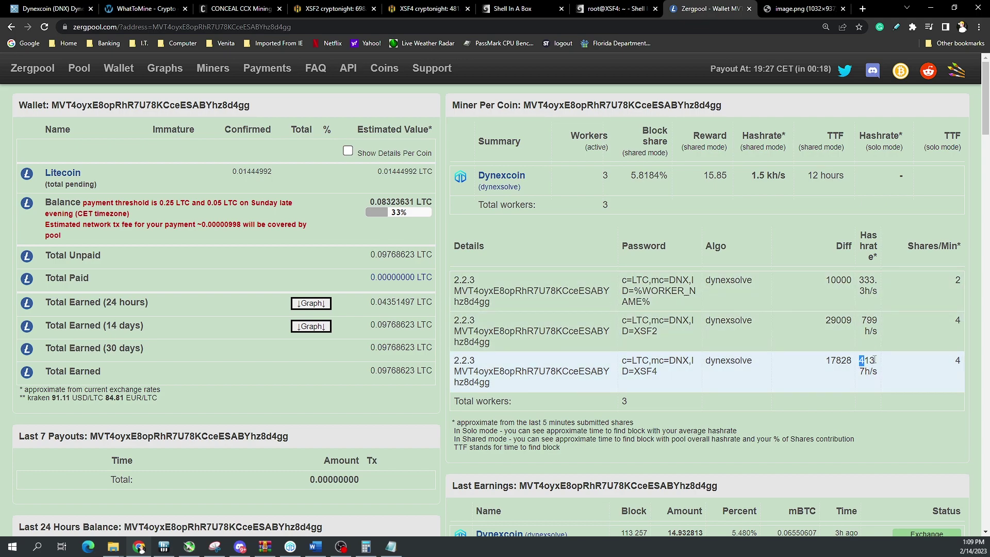
left_click_drag(865, 364, 868, 285)
left_click(868, 286)
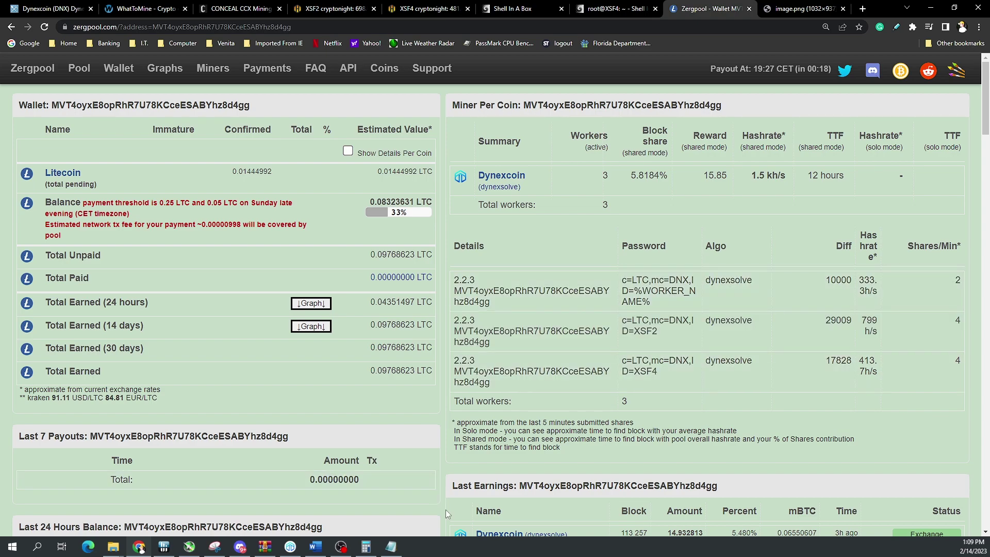
Switch to Calculator and add the pool hashrates of the two XSF4 instances, 413 + 333
left_click(366, 546)
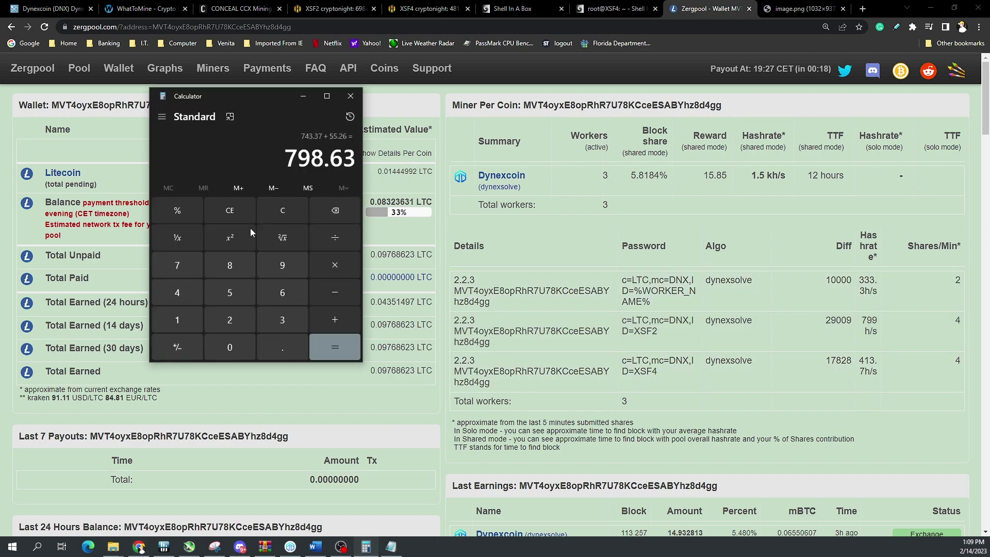
left_click(230, 211)
type("413 + 333")
key("Return")
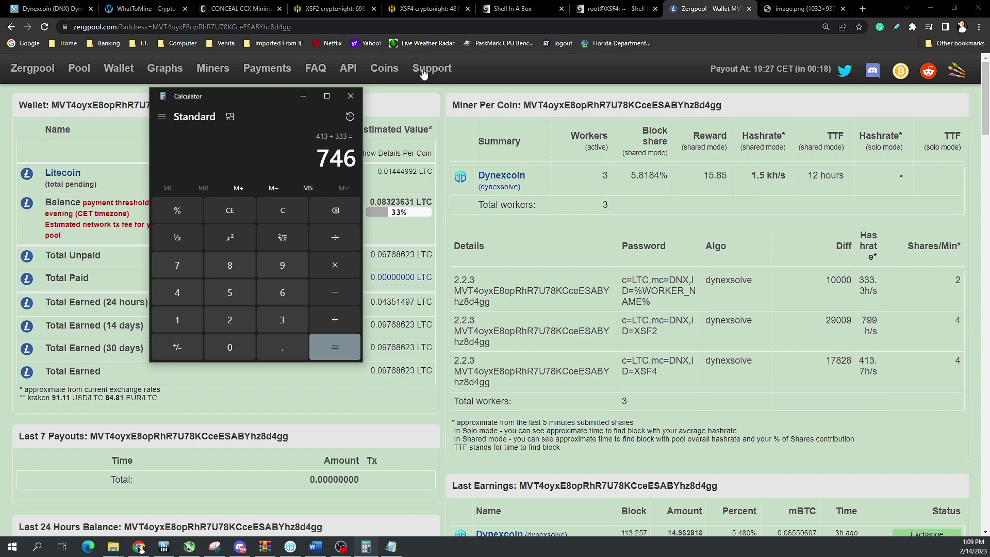
Check the DynexCoin hashrate on the XSF4 worker page in Hive OS against the Zergpool entries and the calculated sum
left_click(423, 8)
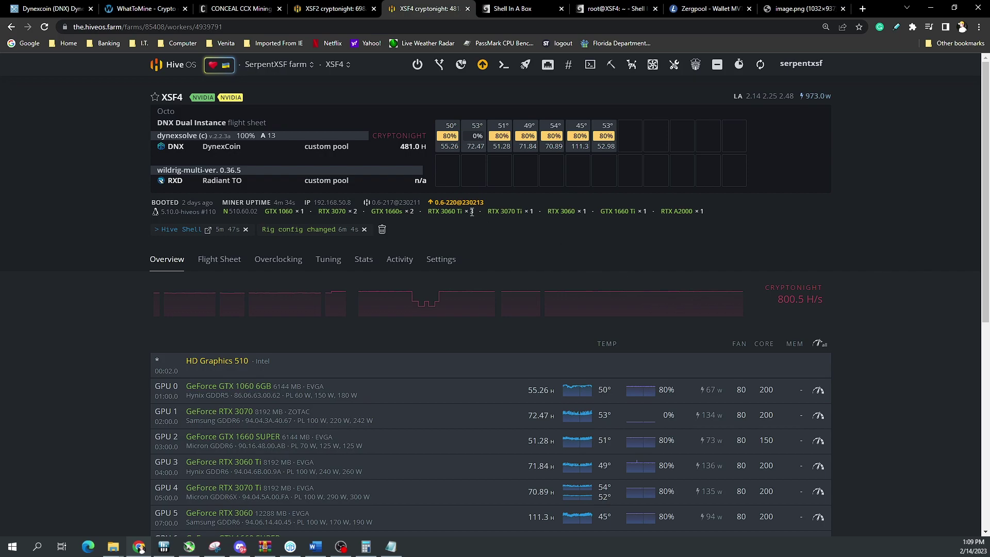
left_click_drag(395, 150, 415, 148)
left_click(724, 7)
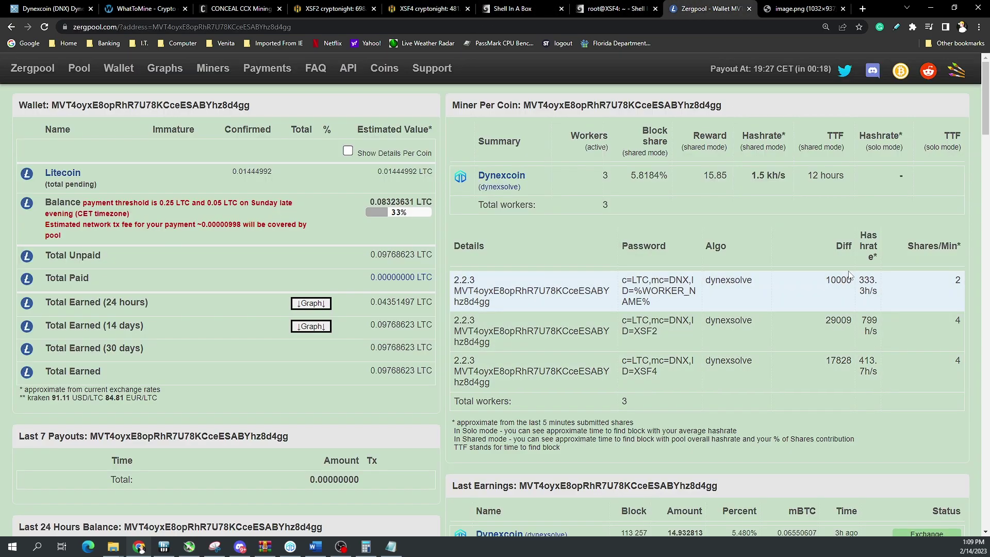
left_click(366, 547)
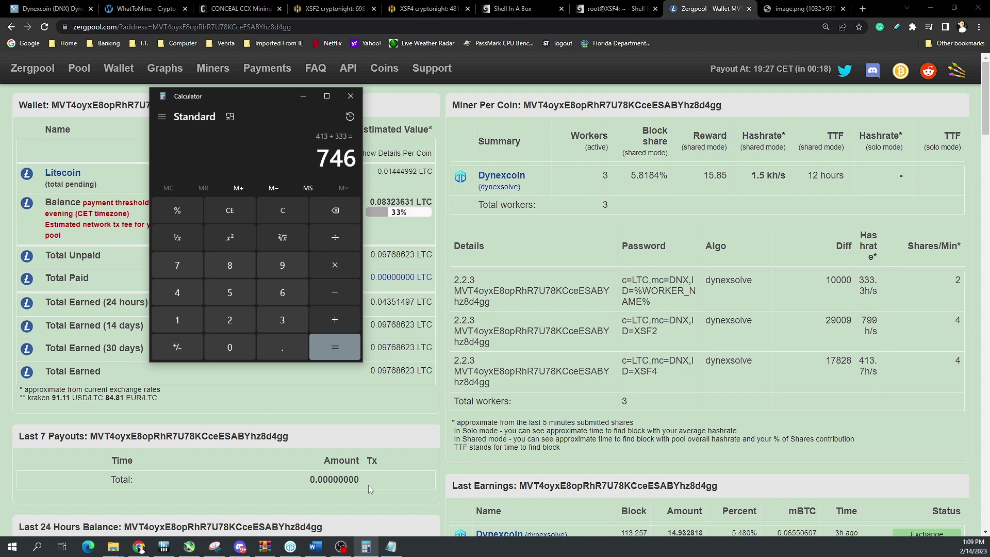